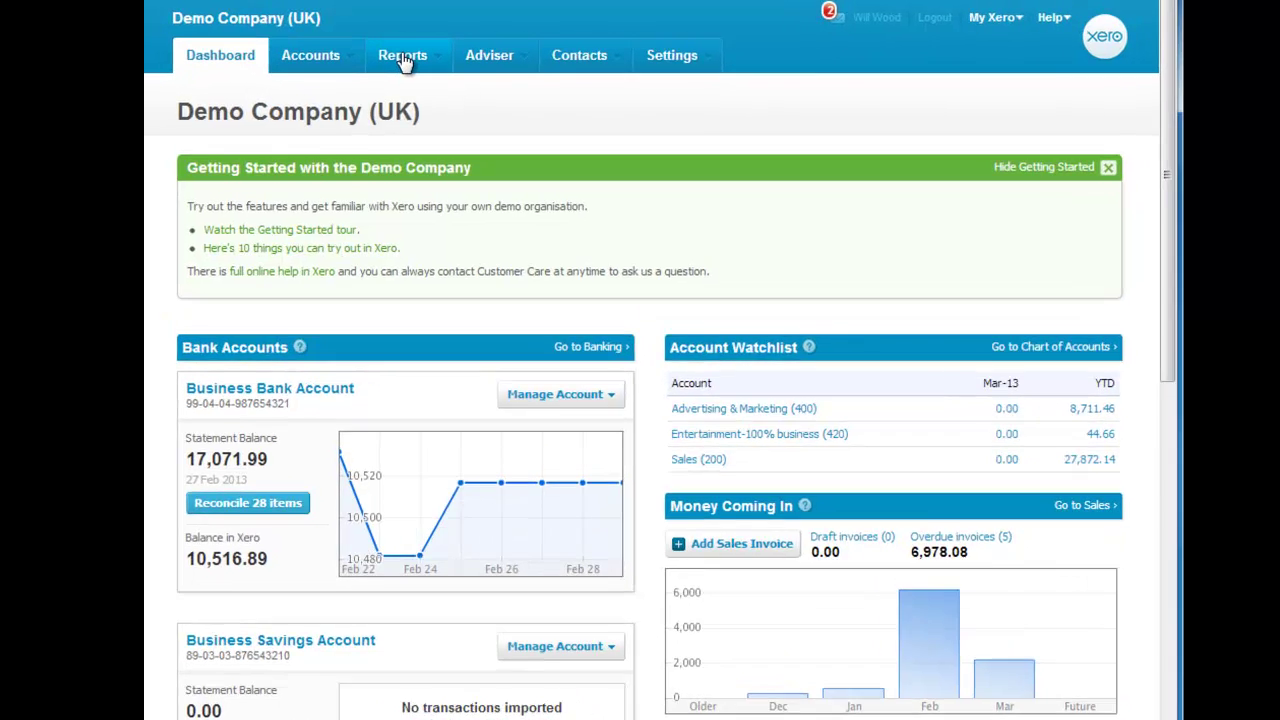
Step: Open the Budget Manager and look through the accounts of the overall budget
left_click(400, 55)
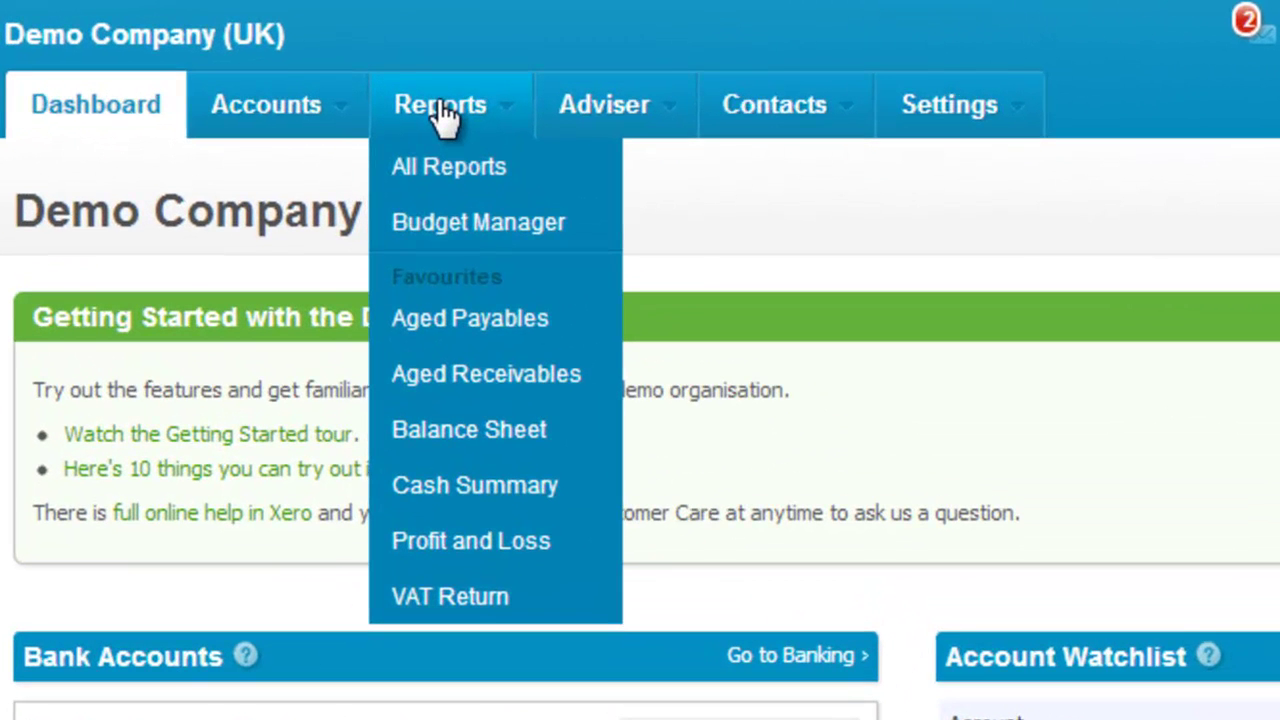
left_click(456, 219)
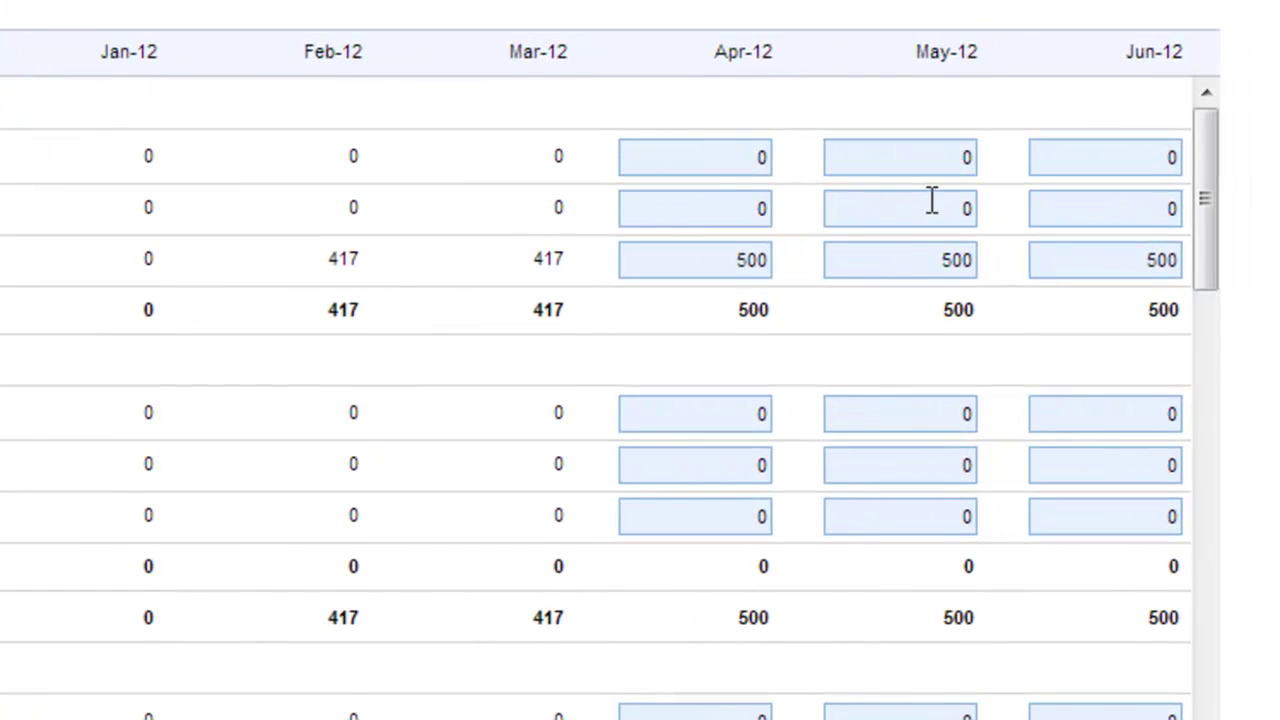
left_click(680, 150)
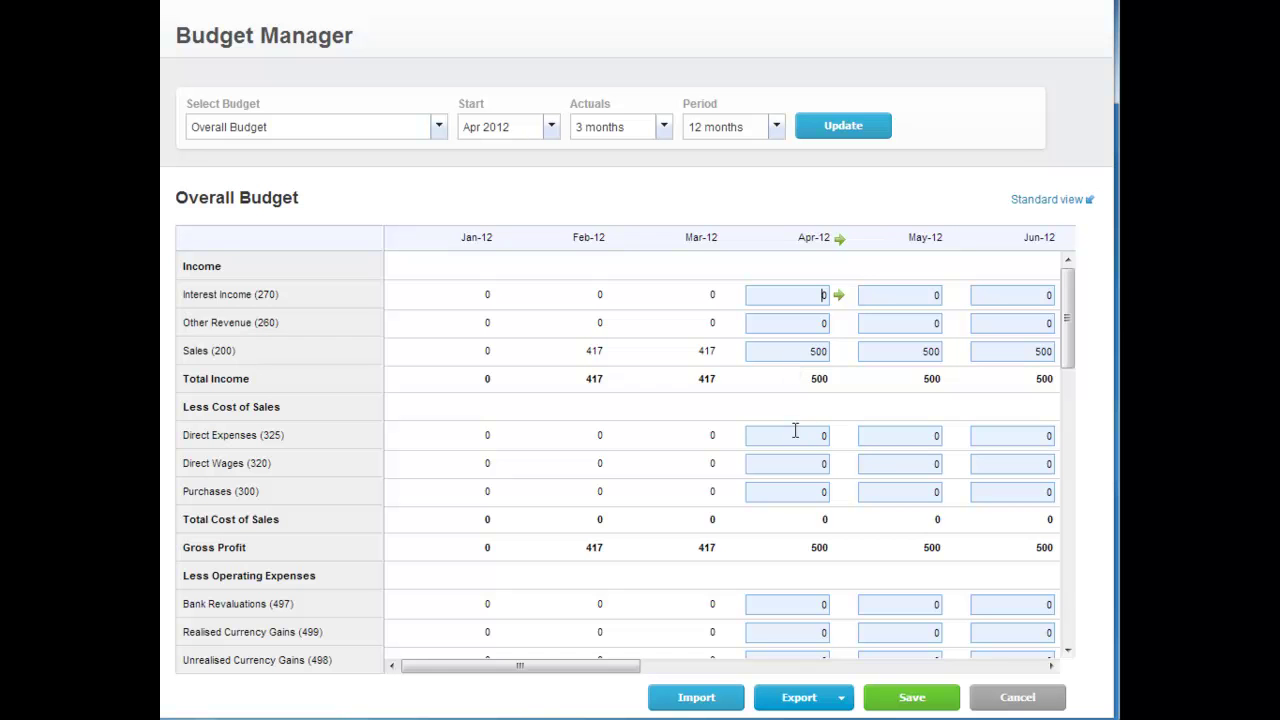
scroll(815, 445, "down", 5)
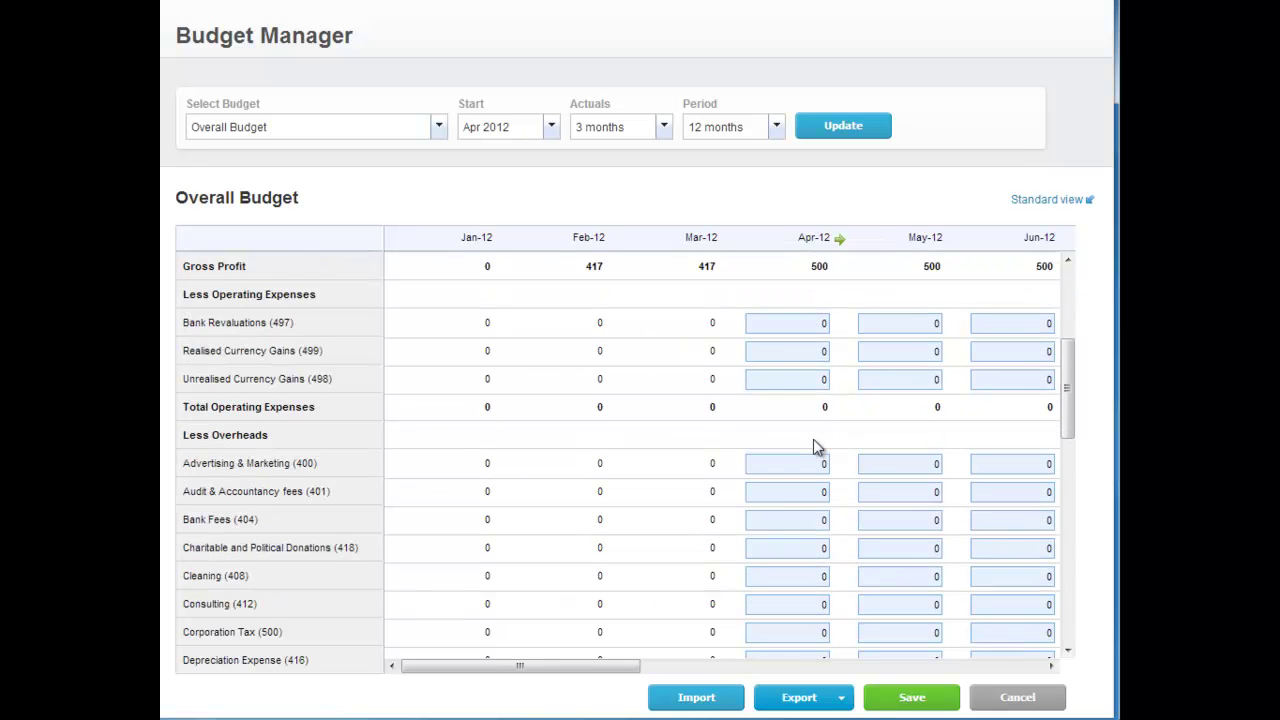
scroll(818, 455, "down", 8)
scroll(822, 456, "up", 15)
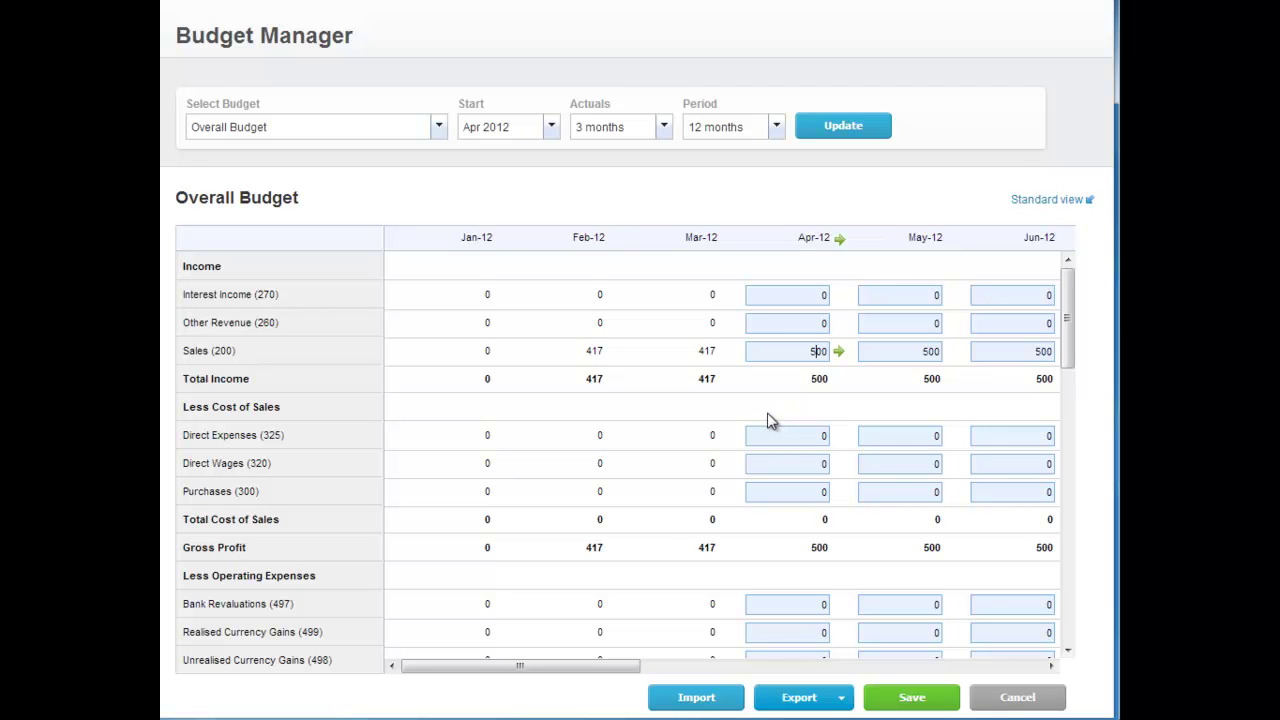
Step: Set the April 2012 Sales budget to 1,000
double_click(800, 352)
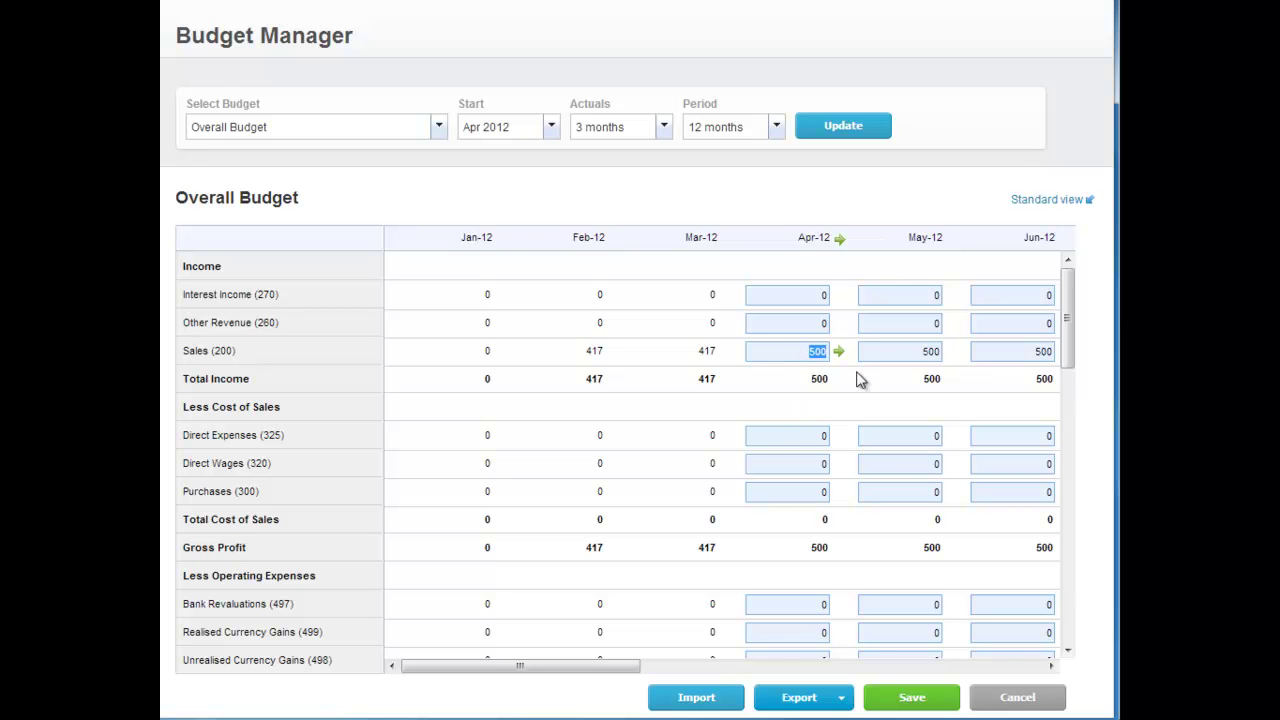
type("1000")
left_click(771, 435)
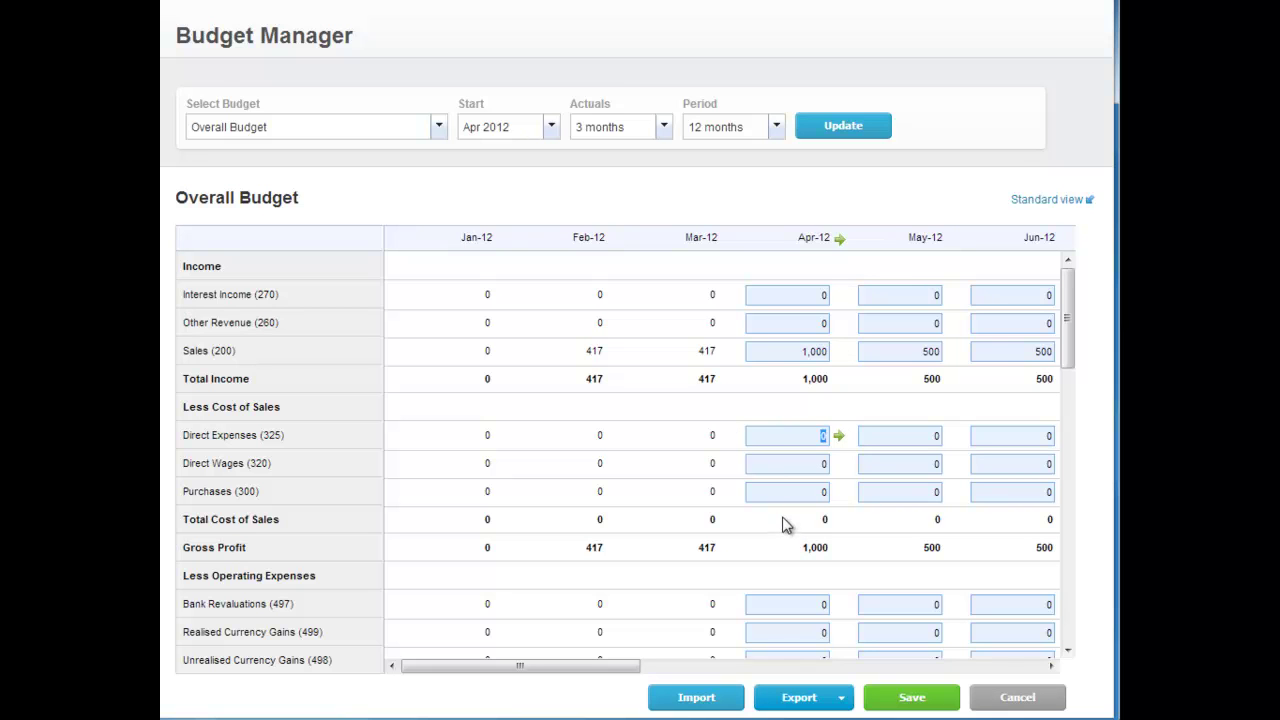
Step: Budget 1,000 for Direct Wages and set Sales to 10,000 in April 2012
left_click(806, 463)
left_click(786, 490)
left_click(794, 355)
type("10000")
left_click(808, 490)
Step: Budget 500 for Advertising & Marketing and 35 for Audit & Accountancy fees in April 2012
scroll(805, 464, "down", 3)
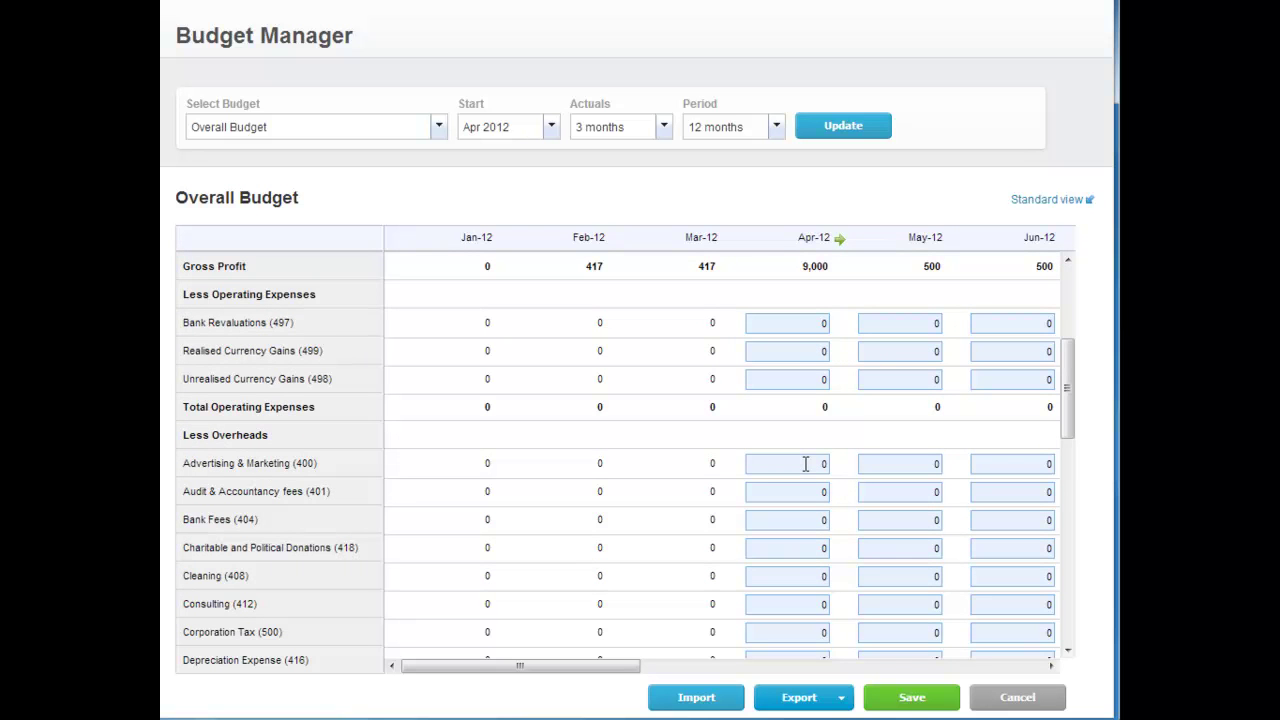
left_click(805, 464)
scroll(787, 557, "down", 3)
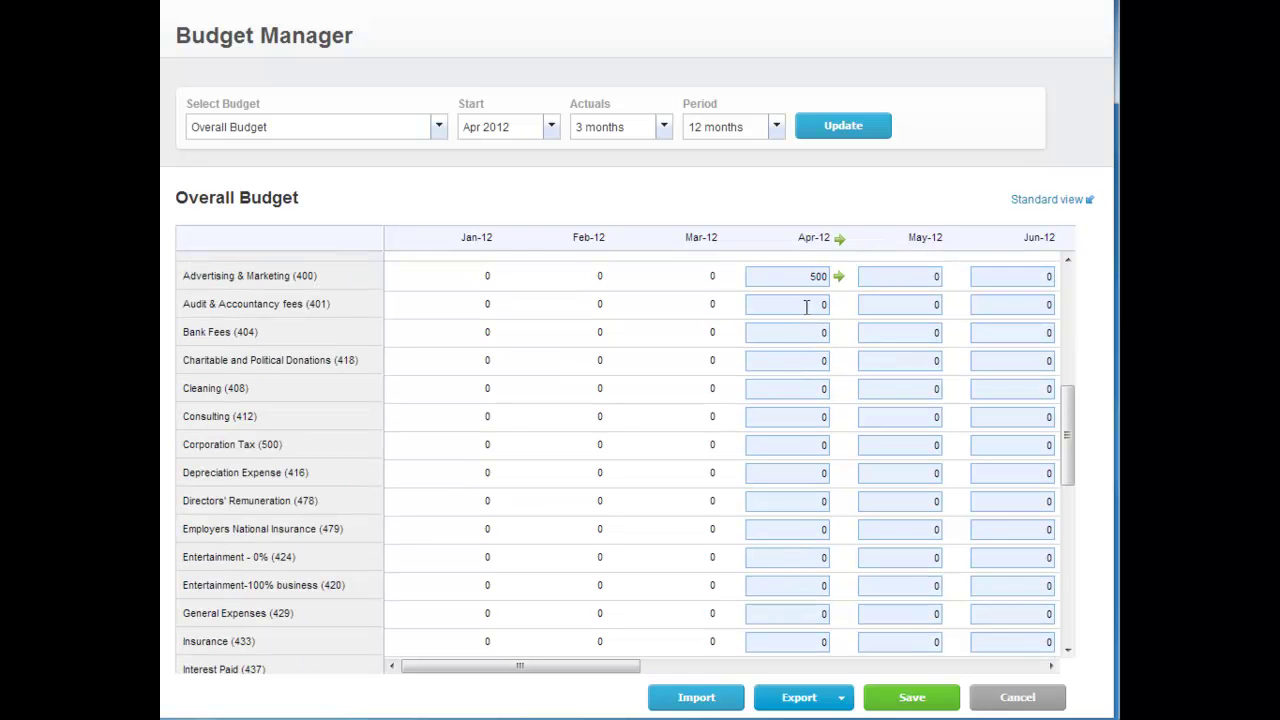
left_click(806, 307)
type("35")
left_click(807, 333)
Step: Budget 54 for Cleaning and 5 for Depreciation Expense in April 2012
left_click(805, 388)
type("54")
left_click(821, 416)
left_click(820, 474)
Step: Budget 54 for Rates and 45 for Telephone & Internet in April 2012
scroll(808, 530, "down", 5)
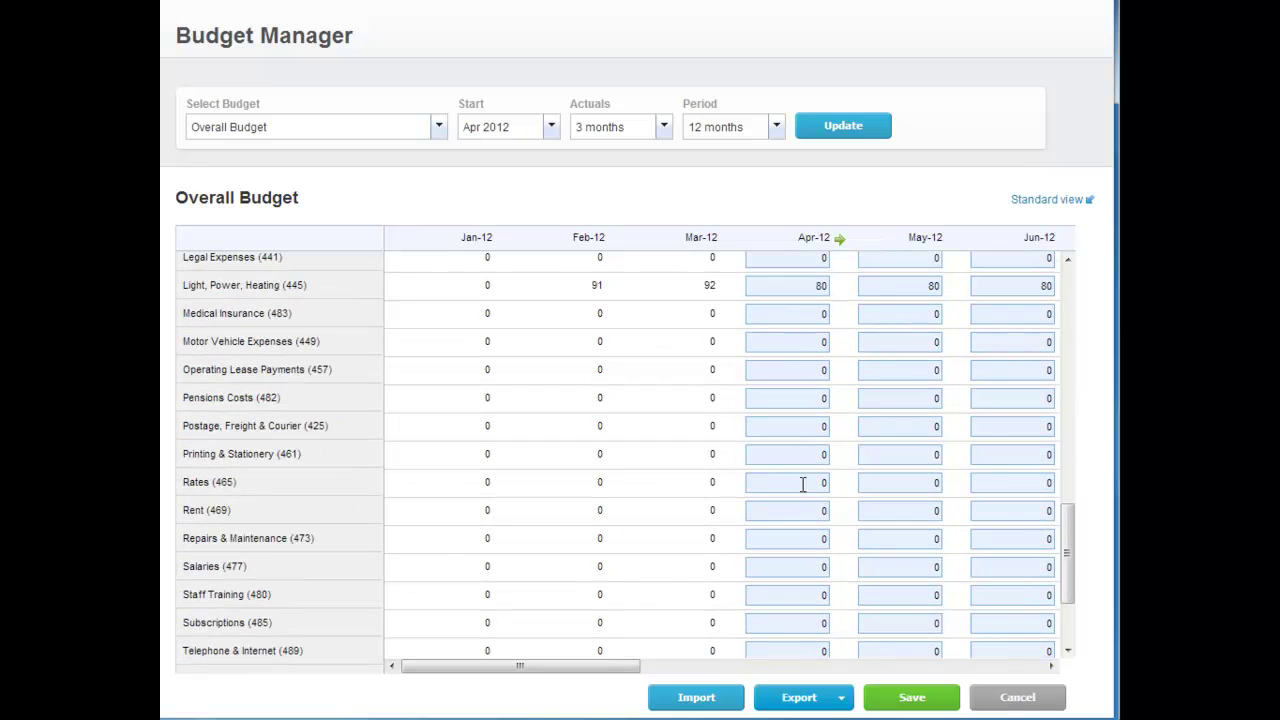
left_click(818, 483)
type("54")
scroll(815, 537, "down", 3)
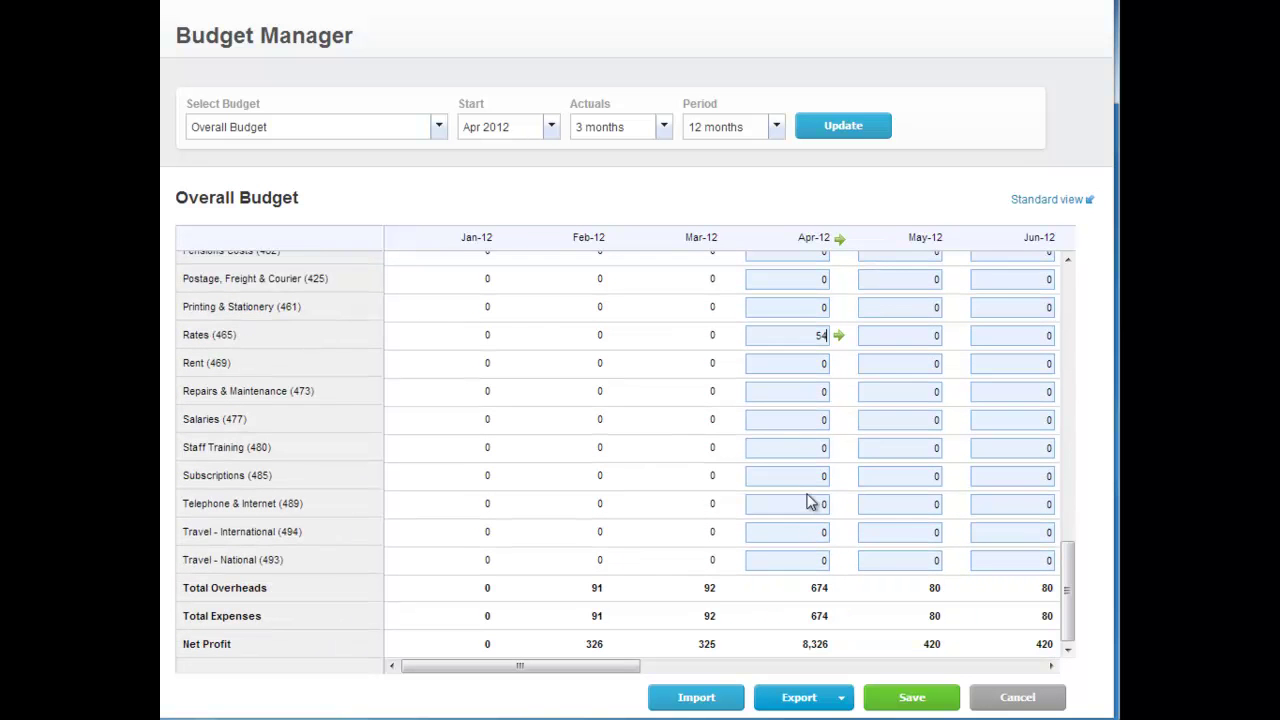
left_click(810, 503)
type("45")
left_click(780, 477)
Step: Open the formula options that apply to all accounts from April 2012
scroll(783, 476, "up", 10)
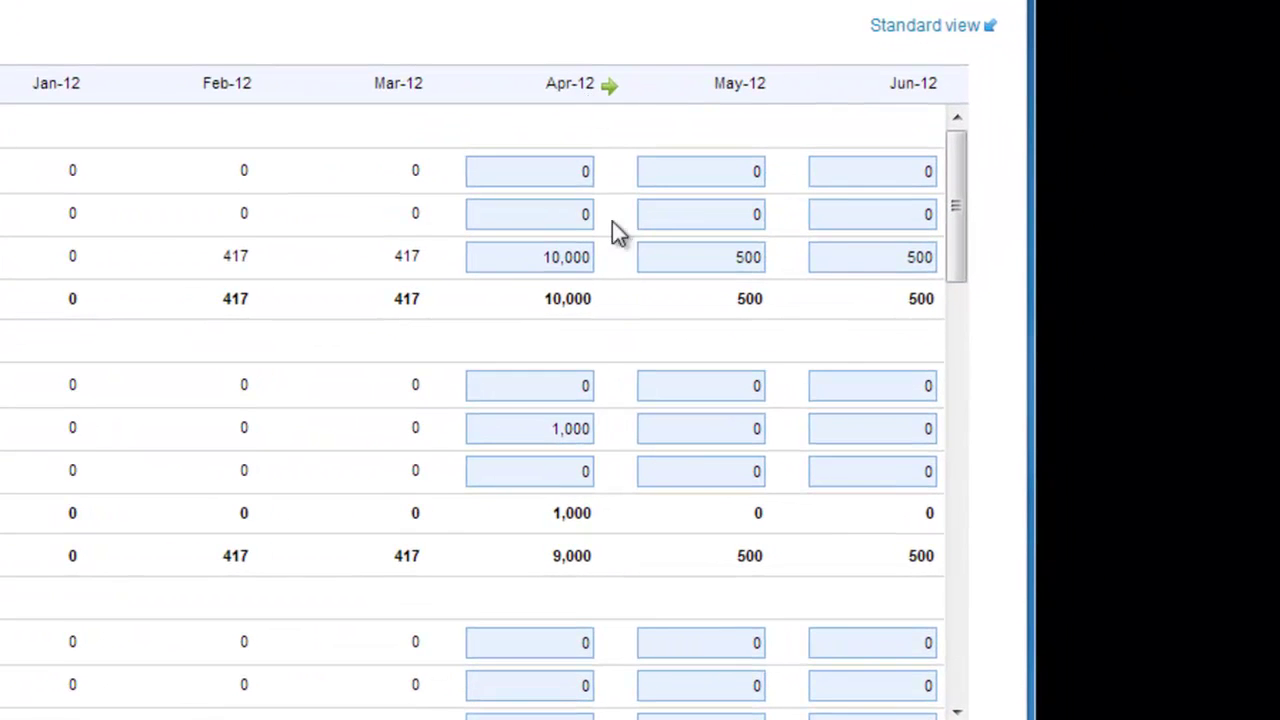
left_click(574, 205)
left_click(578, 252)
left_click(609, 93)
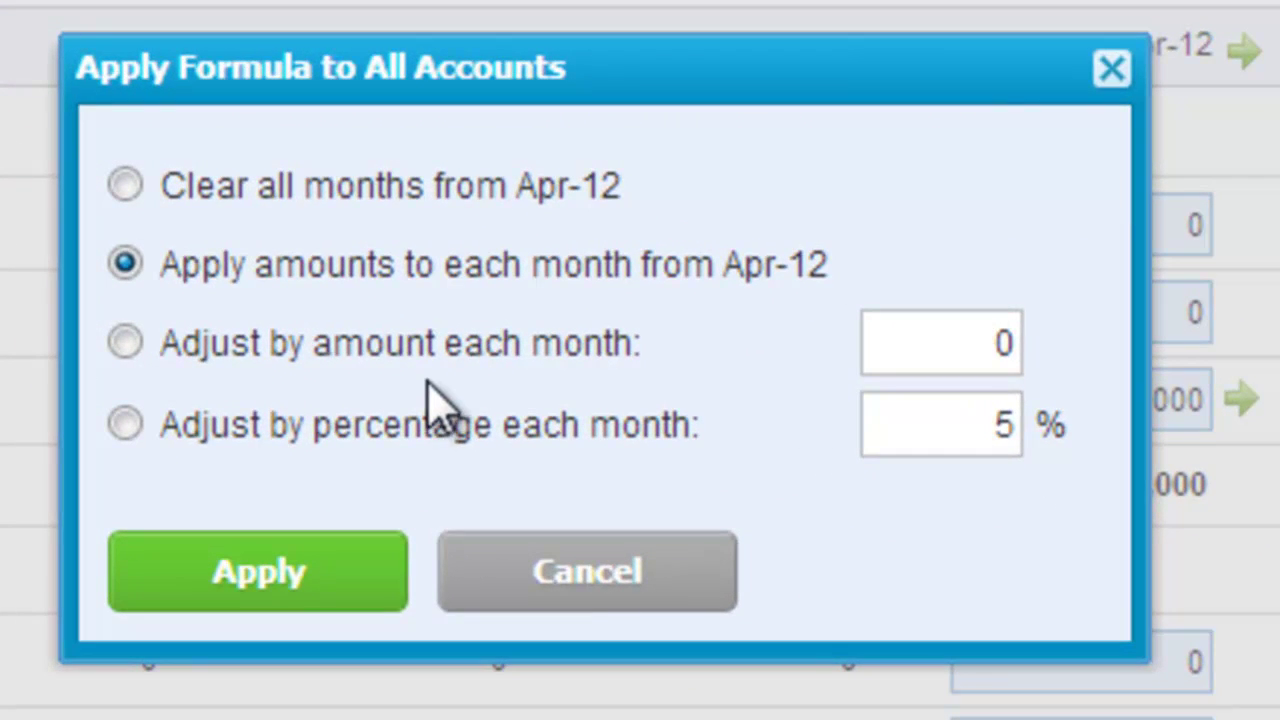
Step: Try the formula options for clearing all months, adjusting by amount and adjusting by percentage each month
left_click(232, 188)
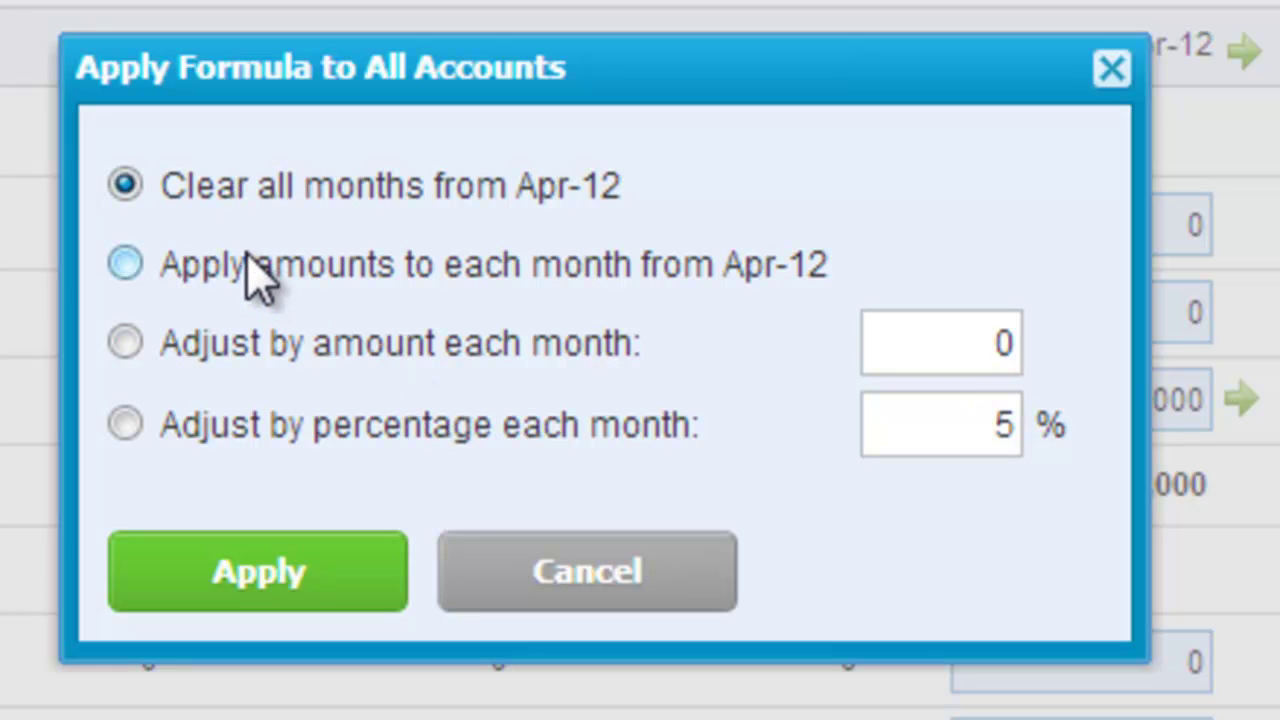
left_click(256, 278)
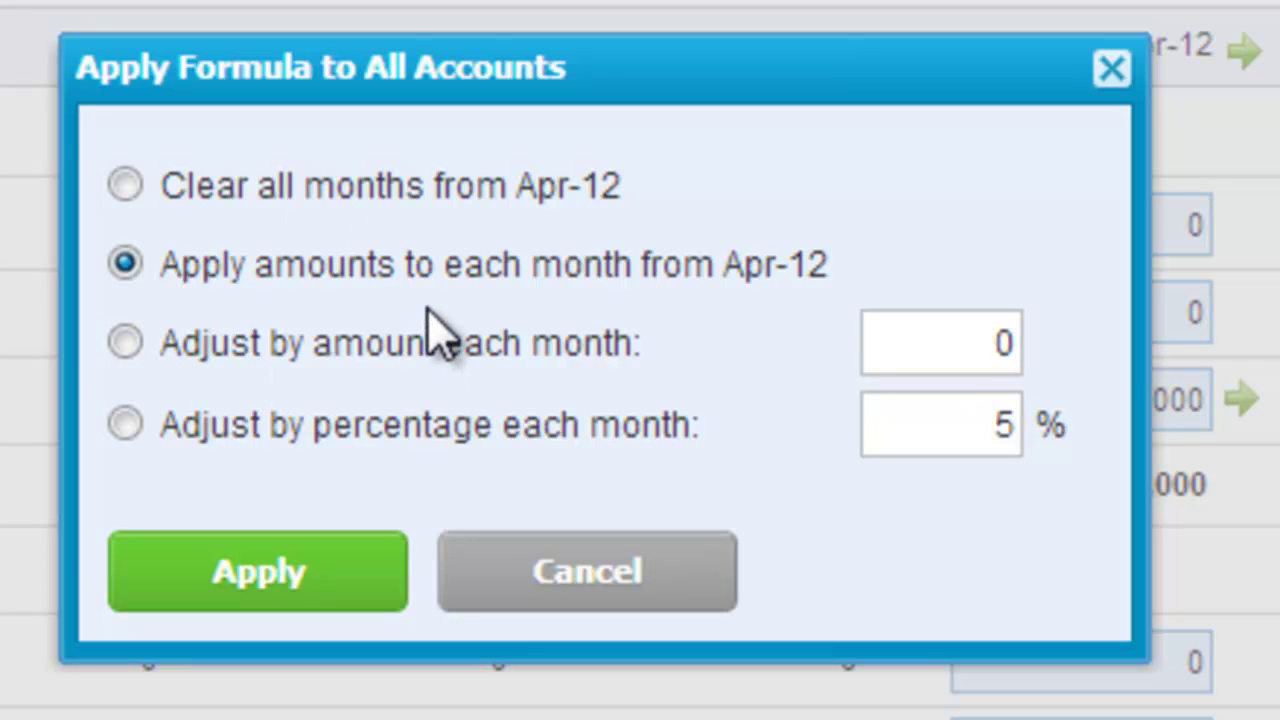
left_click(336, 352)
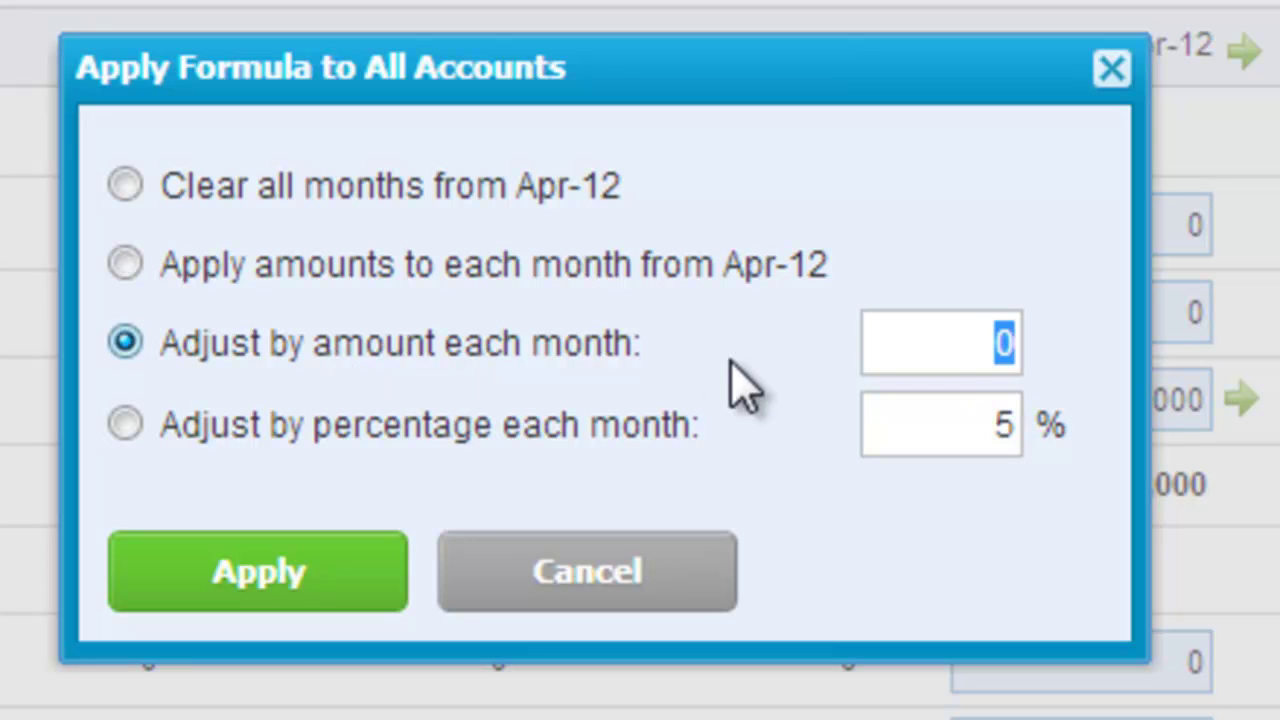
type("5")
left_click(940, 424)
left_click(957, 355)
type("0")
left_click(336, 424)
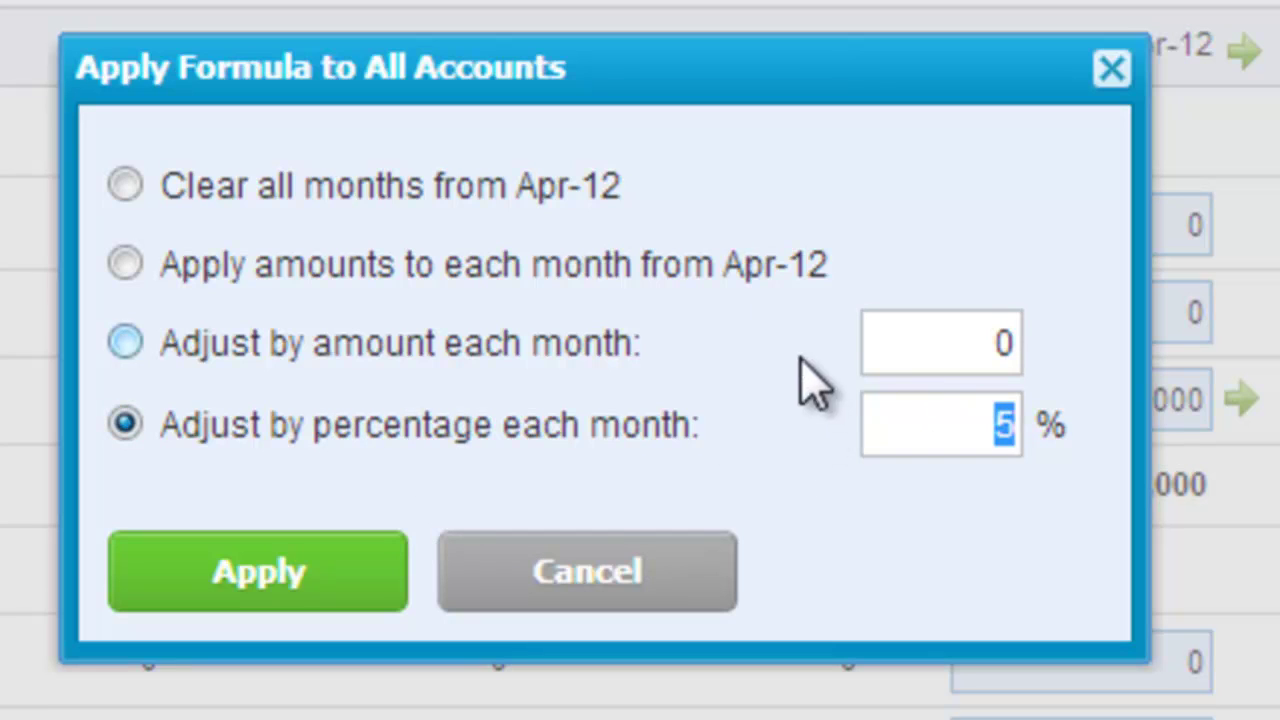
Step: Apply the April 2012 amounts to each following month for all accounts
left_click(371, 262)
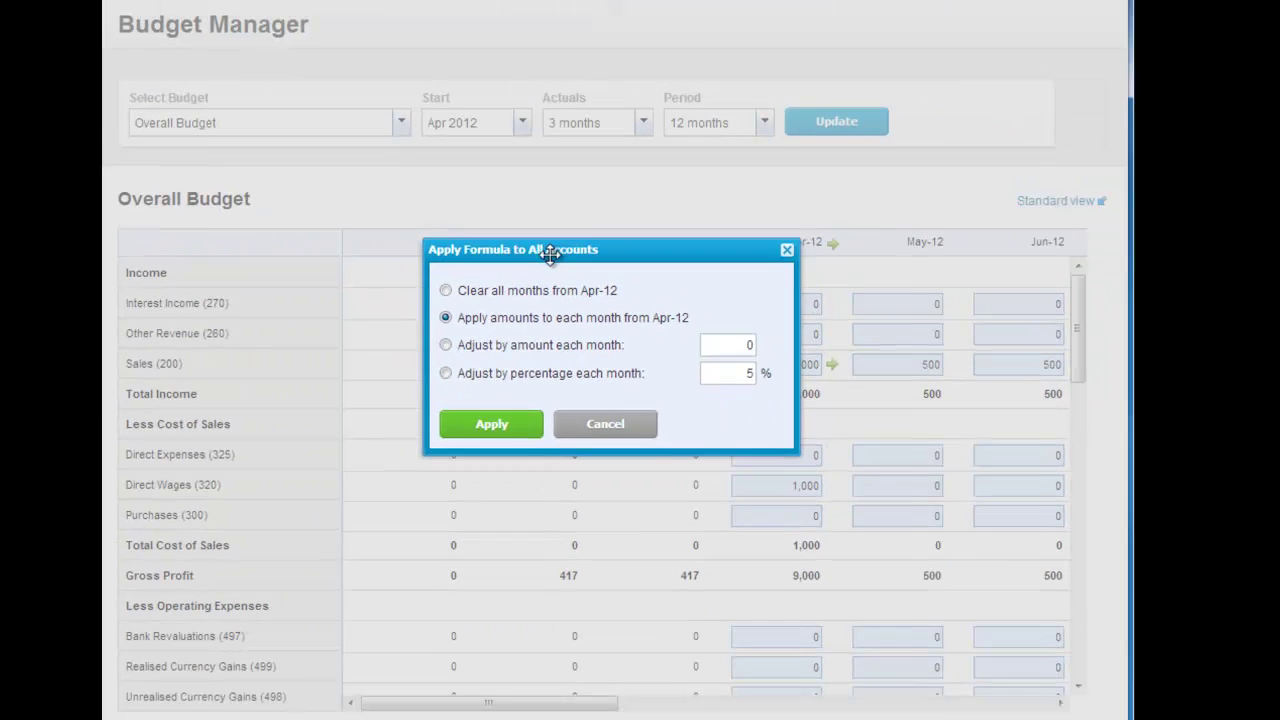
left_click_drag(550, 254, 479, 174)
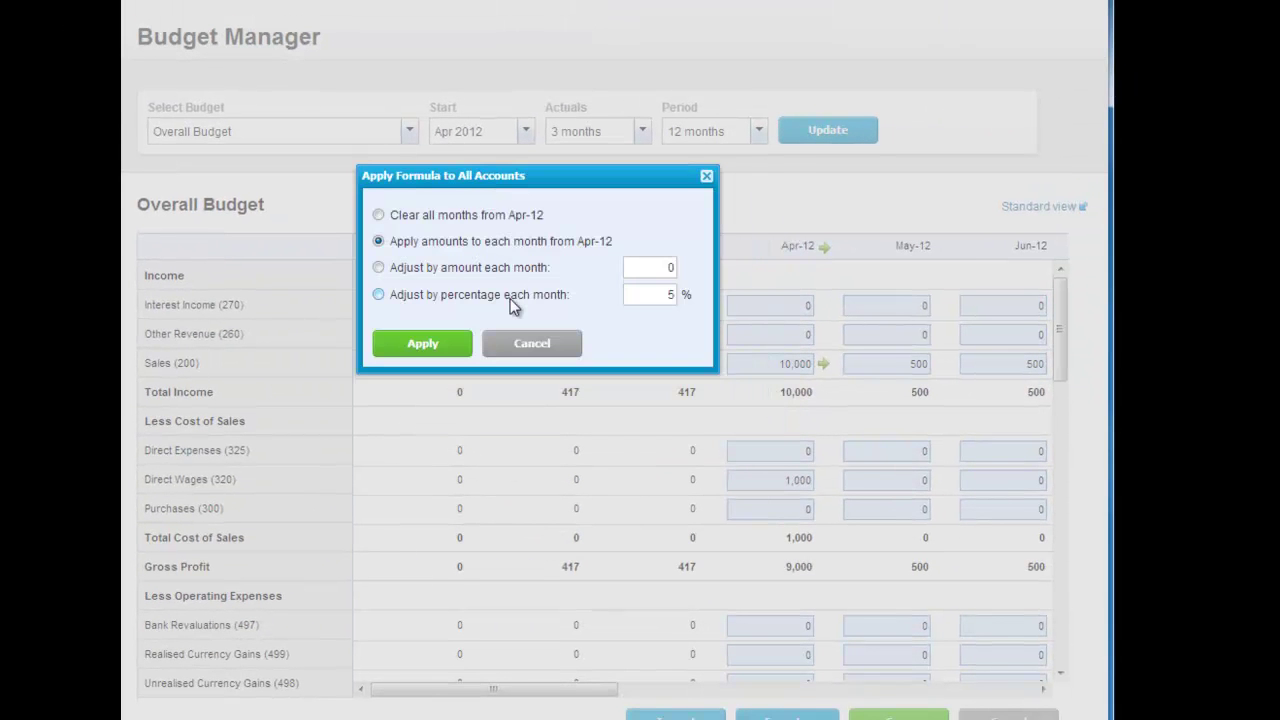
left_click(441, 350)
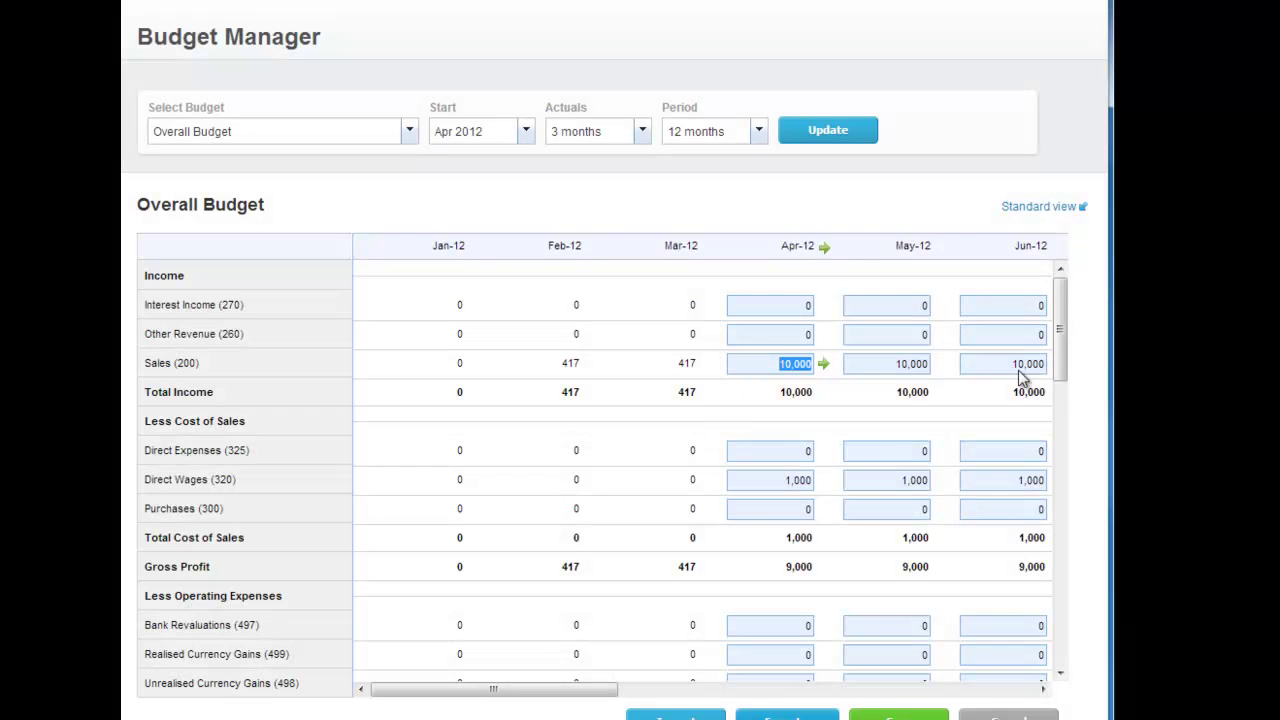
Step: Set the May 2012 Cleaning budget to 100 and apply that fixed amount to each following month
left_click_drag(1060, 329, 1063, 410)
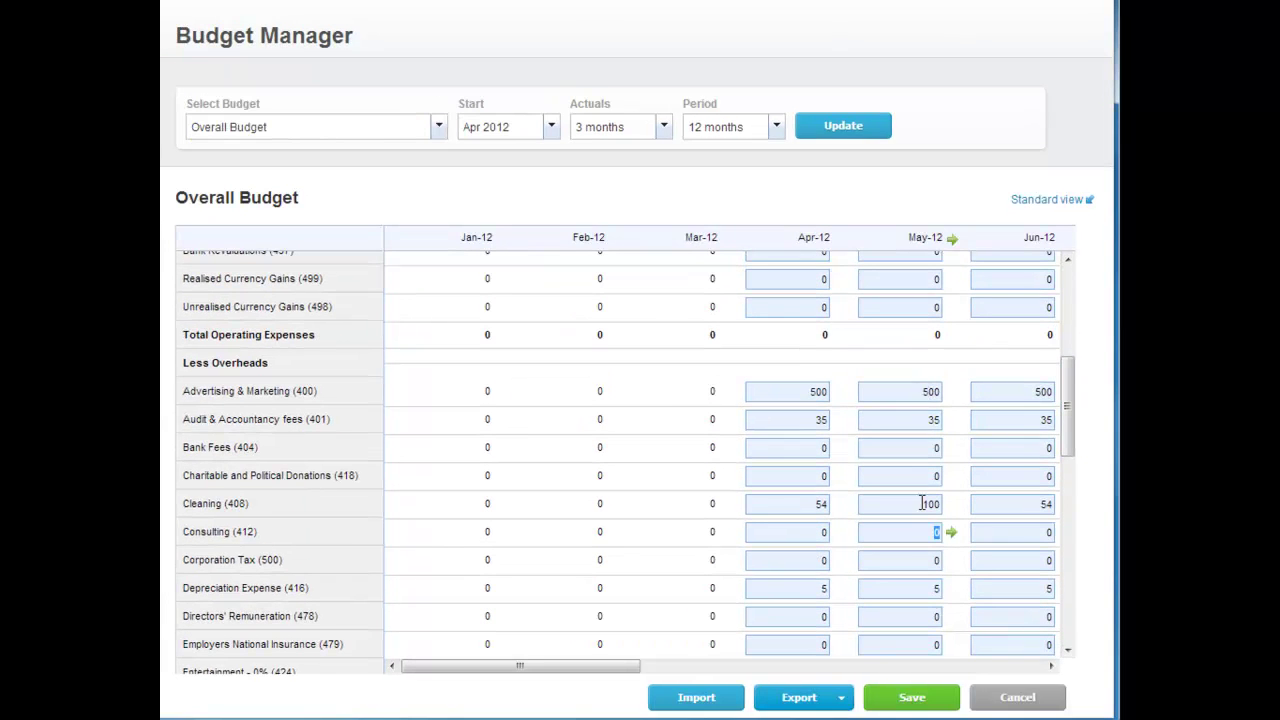
left_click(922, 503)
type("100")
left_click(951, 504)
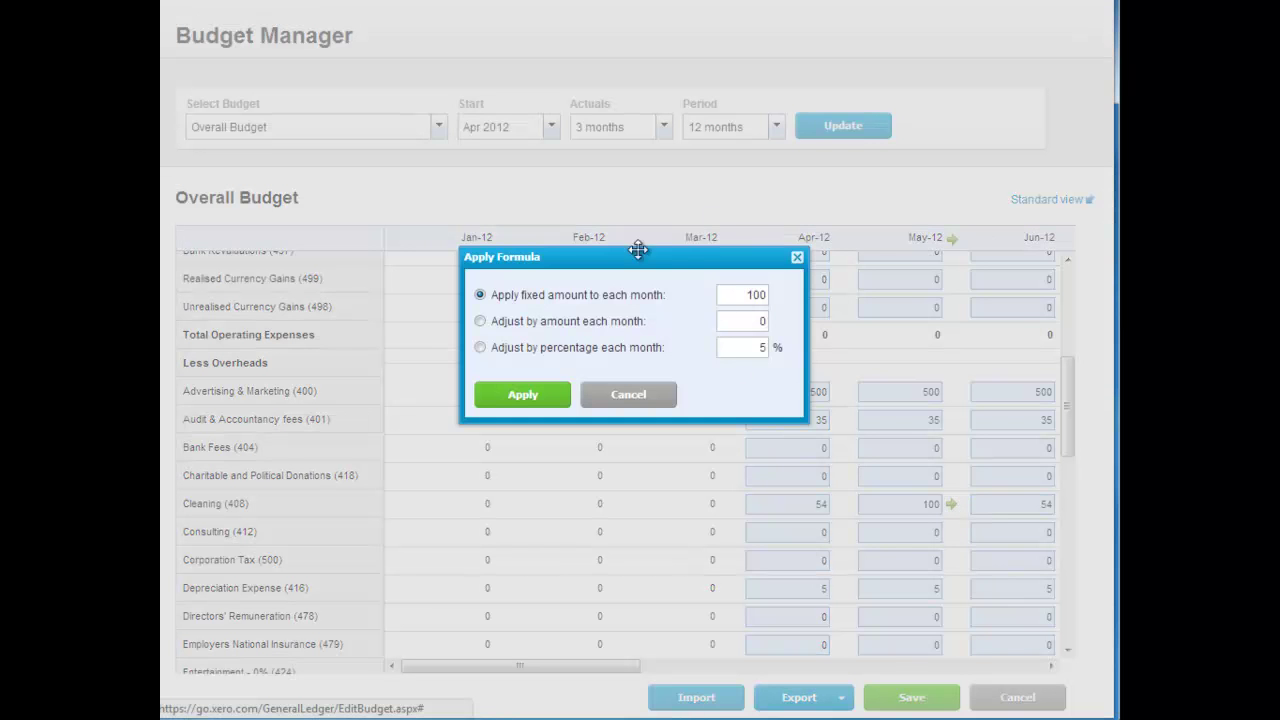
left_click(560, 395)
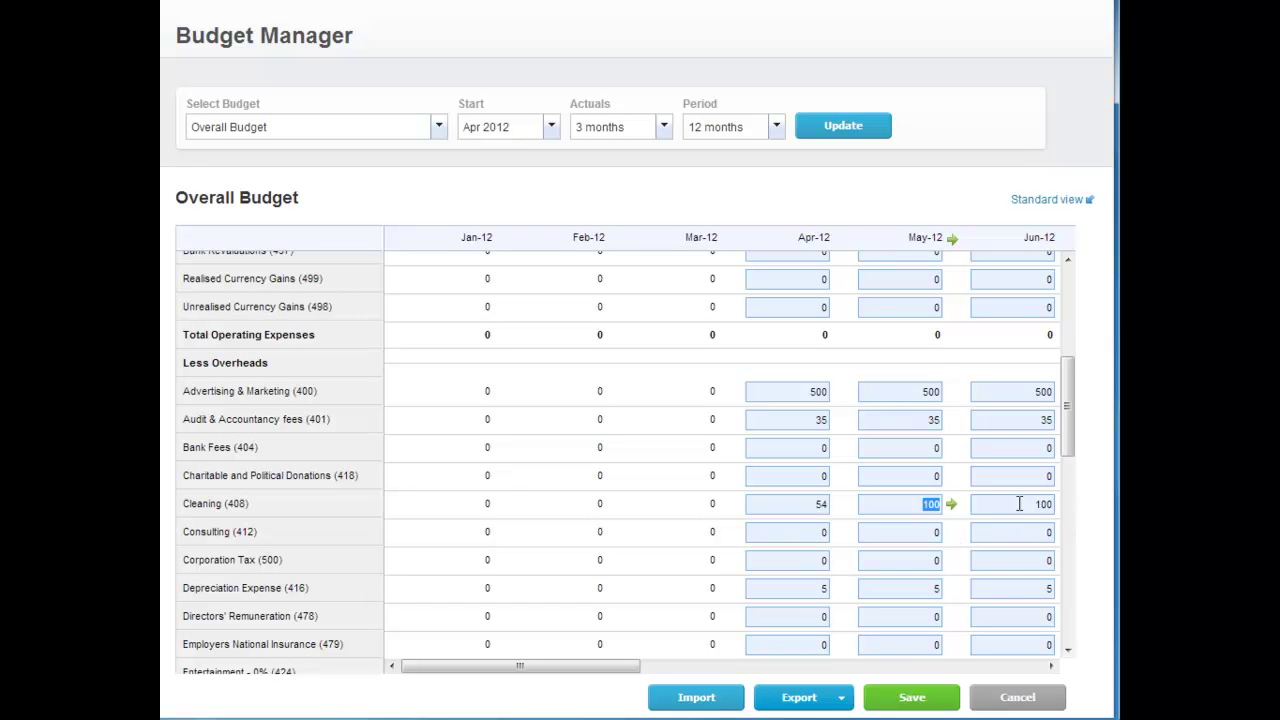
Step: Return to the start of the overall budget and switch it to the standard view
left_click_drag(632, 664, 600, 617)
scroll(683, 604, "up", 5)
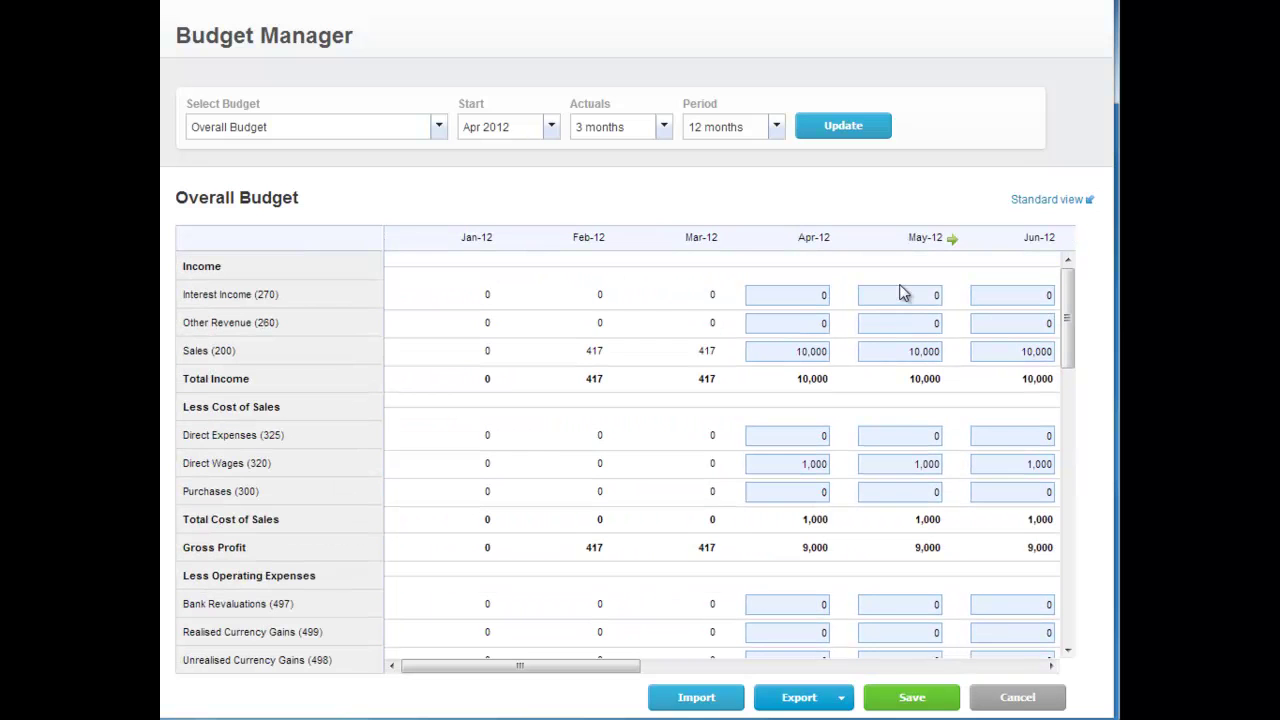
left_click(1058, 199)
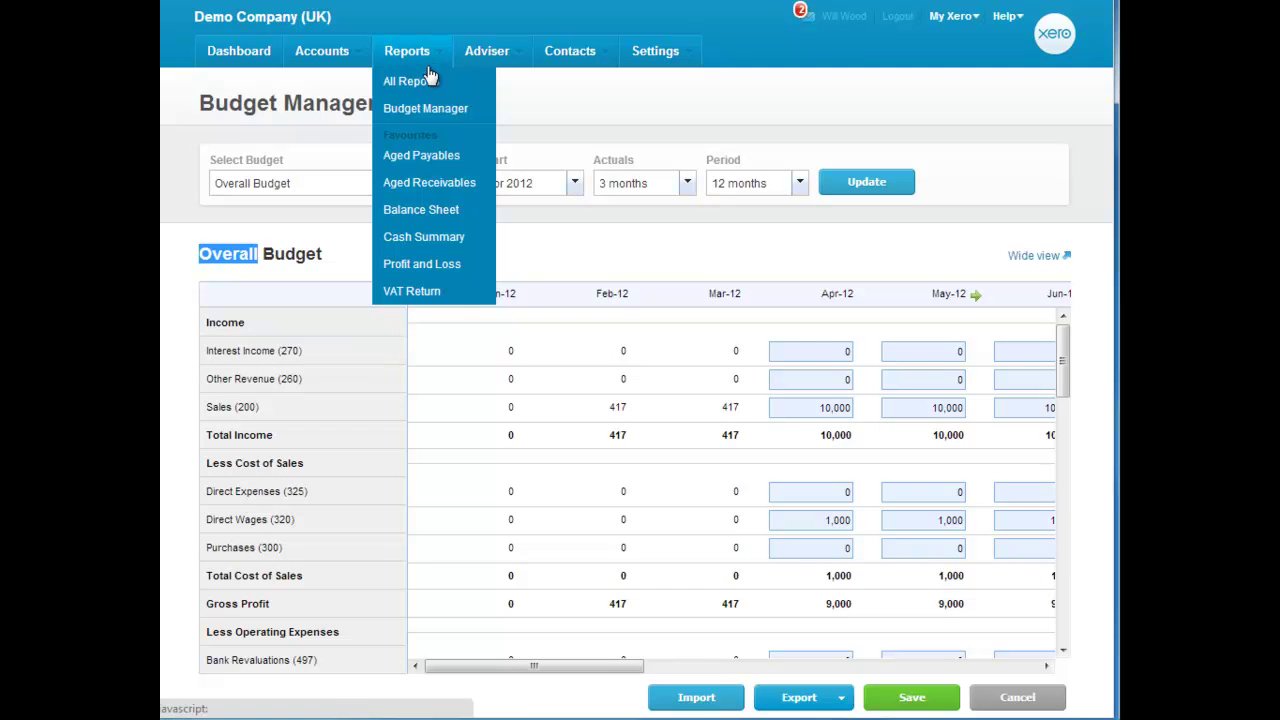
Step: Mark the Budget Variance and Budget Summary reports as favourites in the list of all reports
left_click(410, 81)
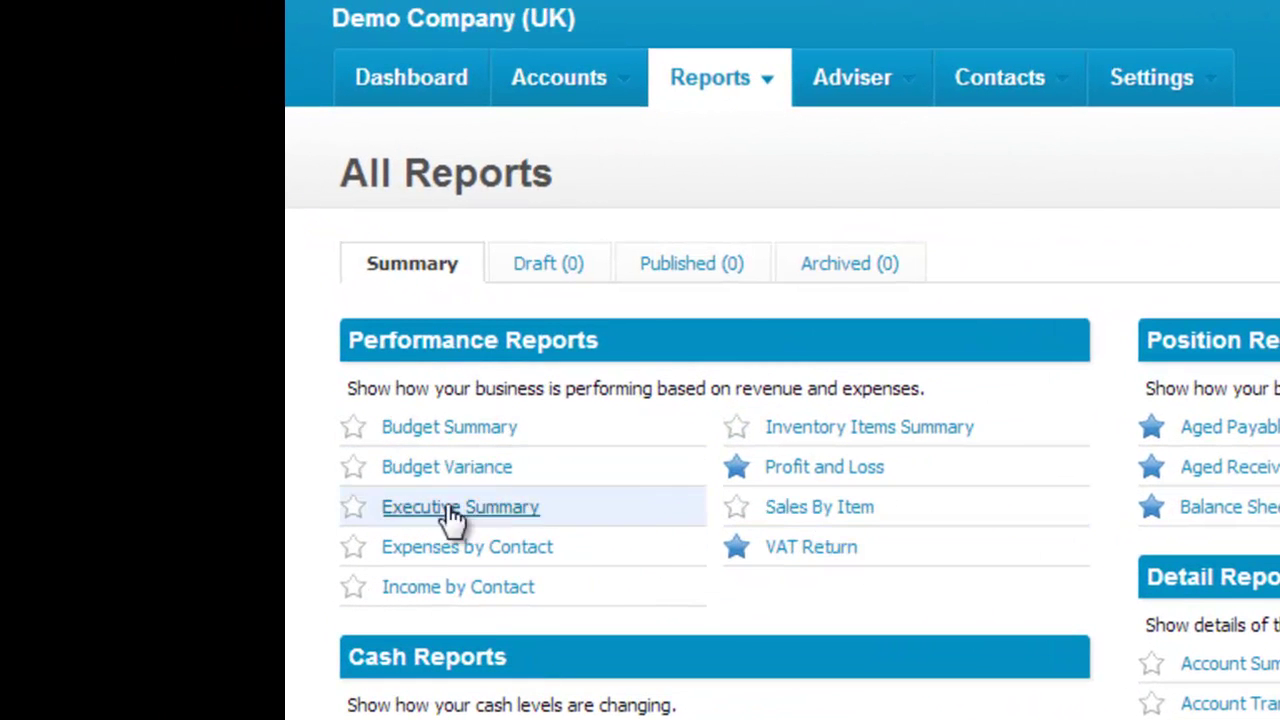
left_click(353, 467)
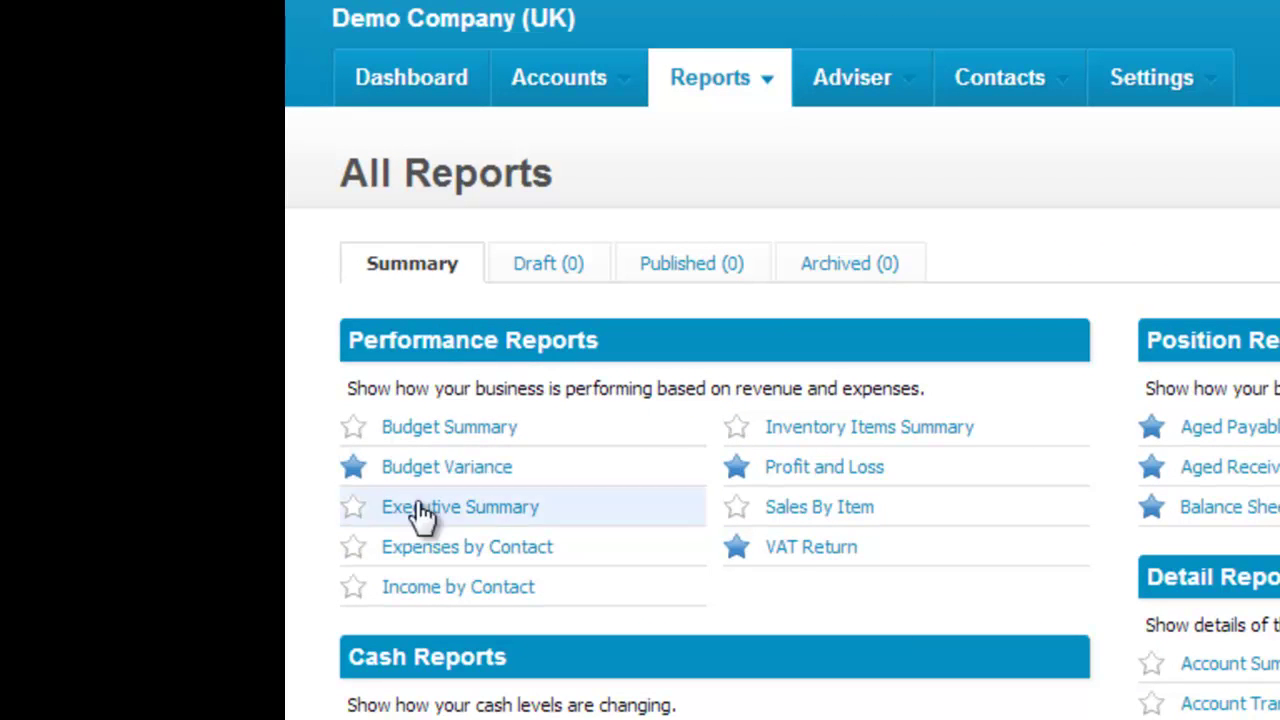
left_click(353, 427)
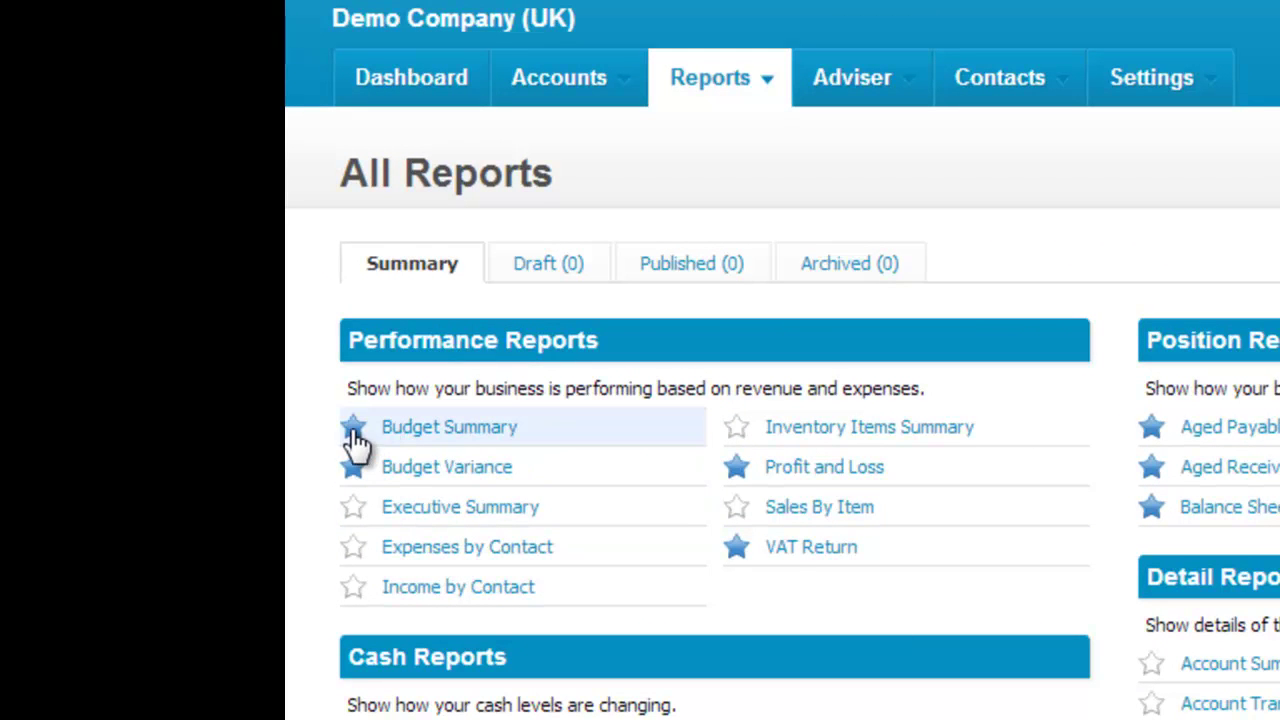
Step: Open the Budget Summary report and review its monthly budget figures down to net profit
left_click(764, 97)
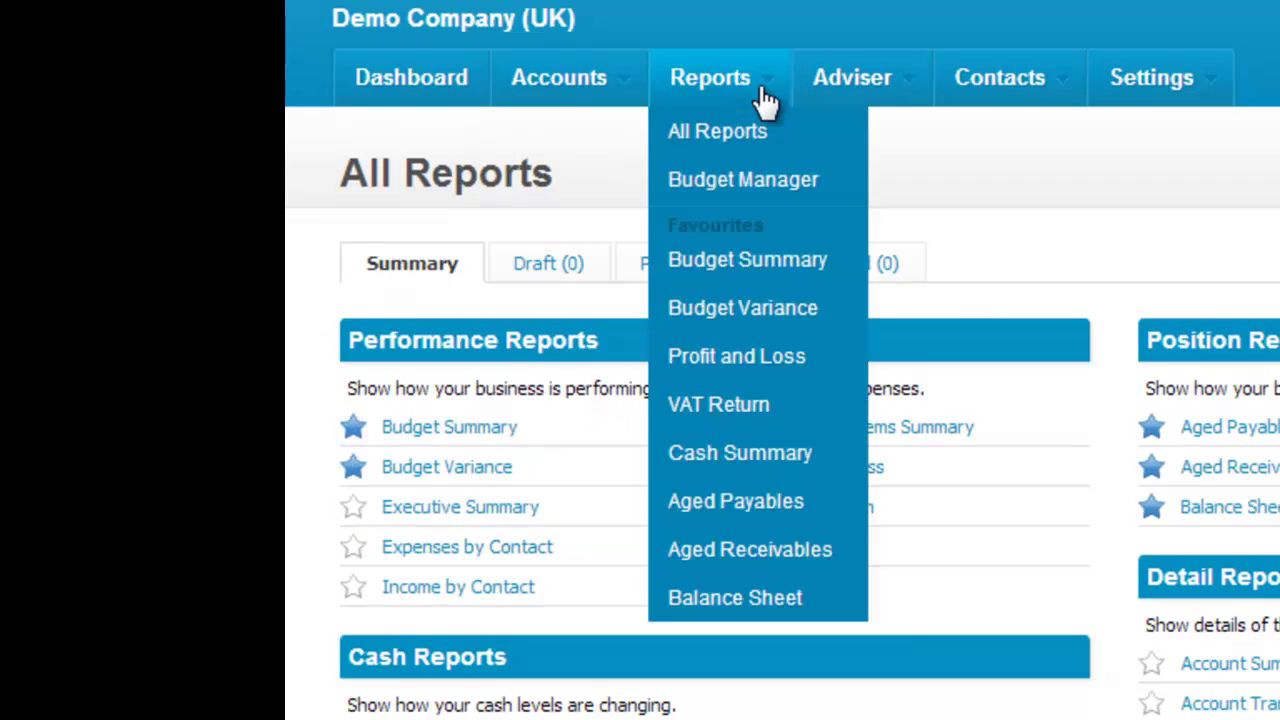
left_click(786, 266)
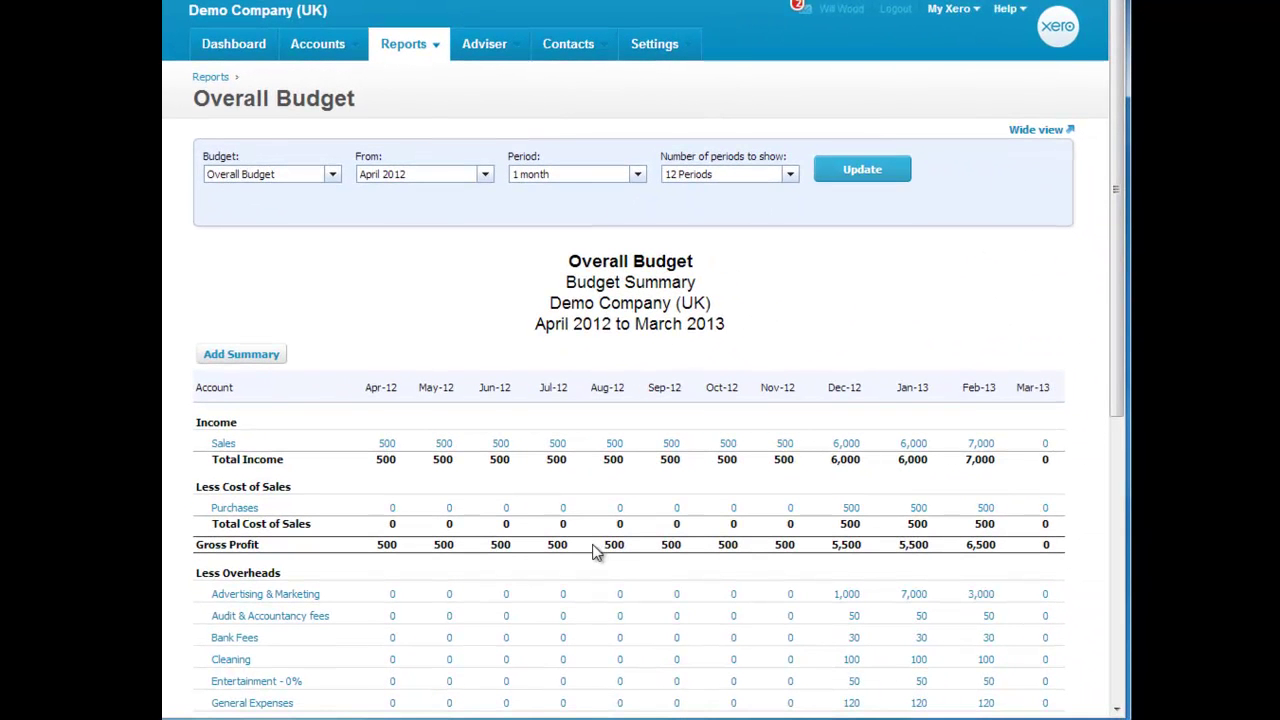
scroll(558, 520, "down", 4)
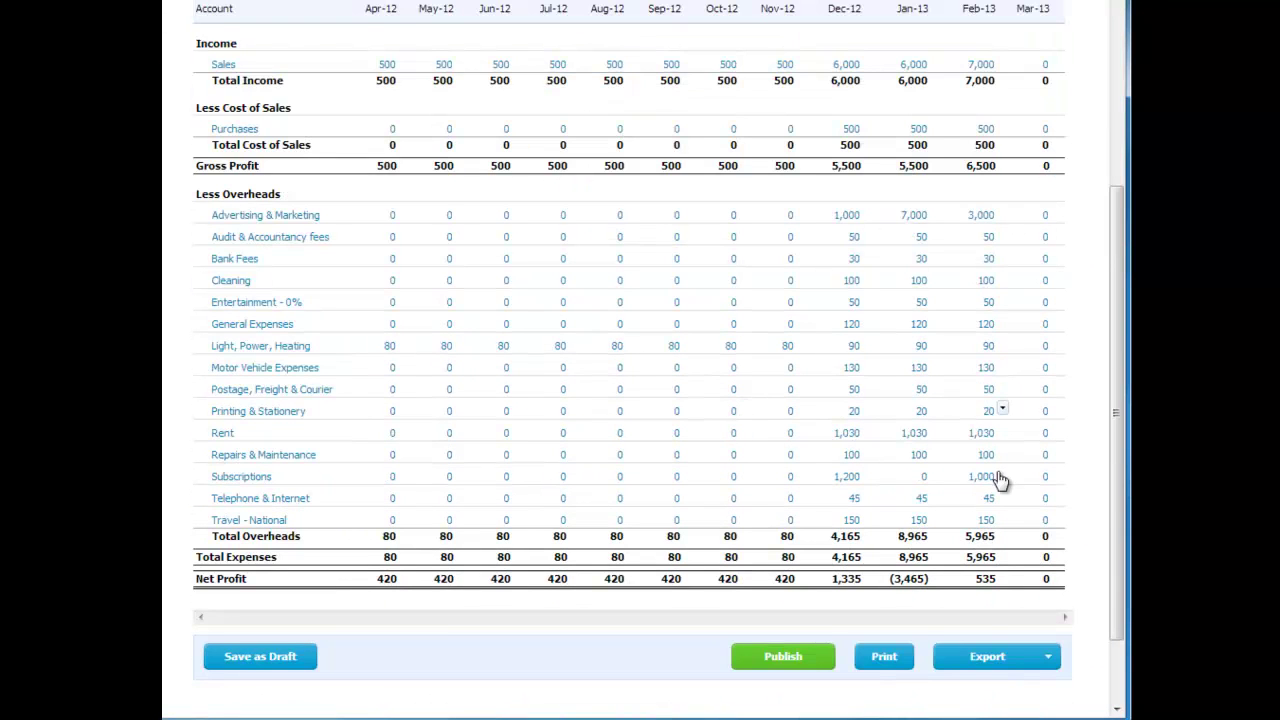
scroll(850, 197, "up", 4)
Step: Open the Budget Variance report and compare actual against budgeted amounts for each account
left_click(428, 52)
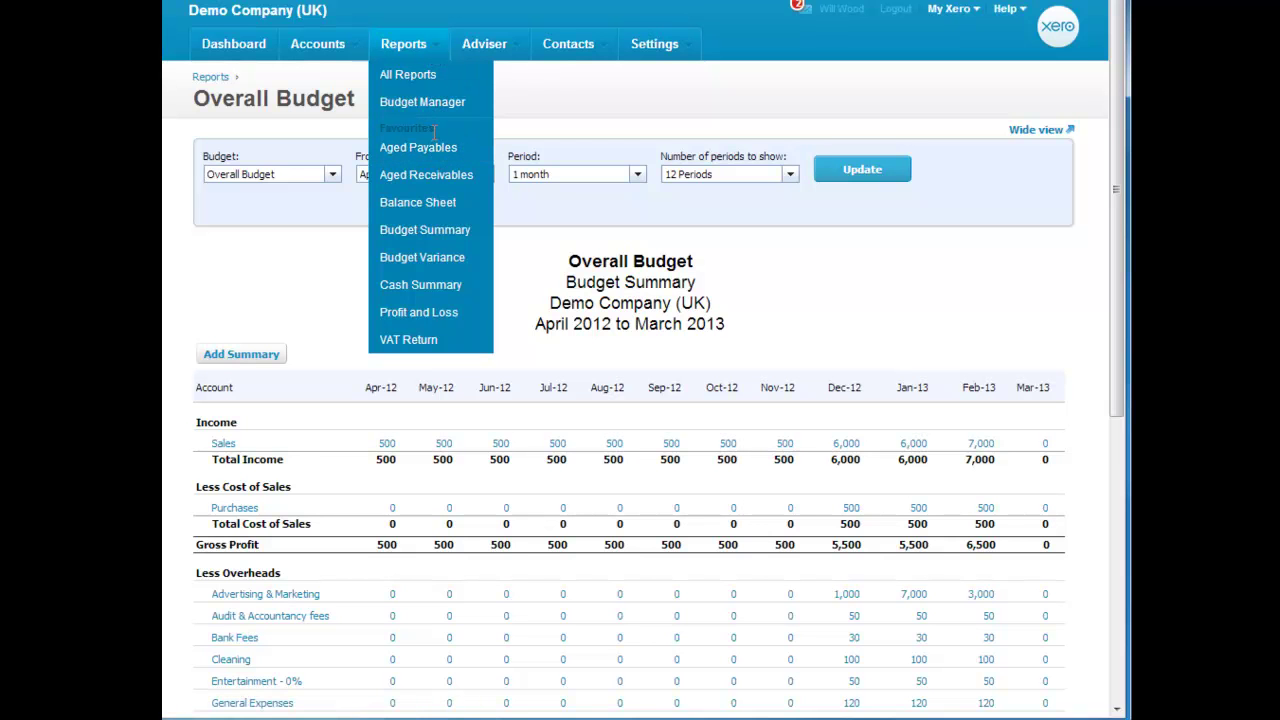
left_click(452, 258)
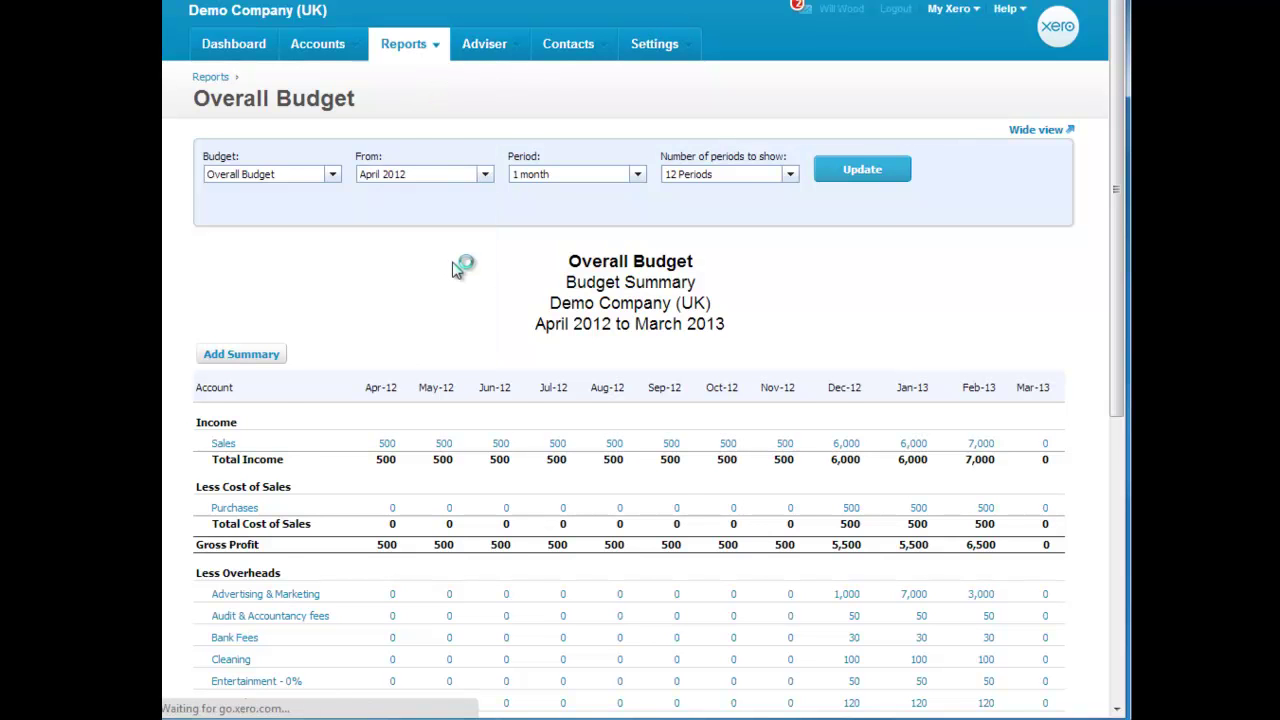
scroll(600, 414, "down", 5)
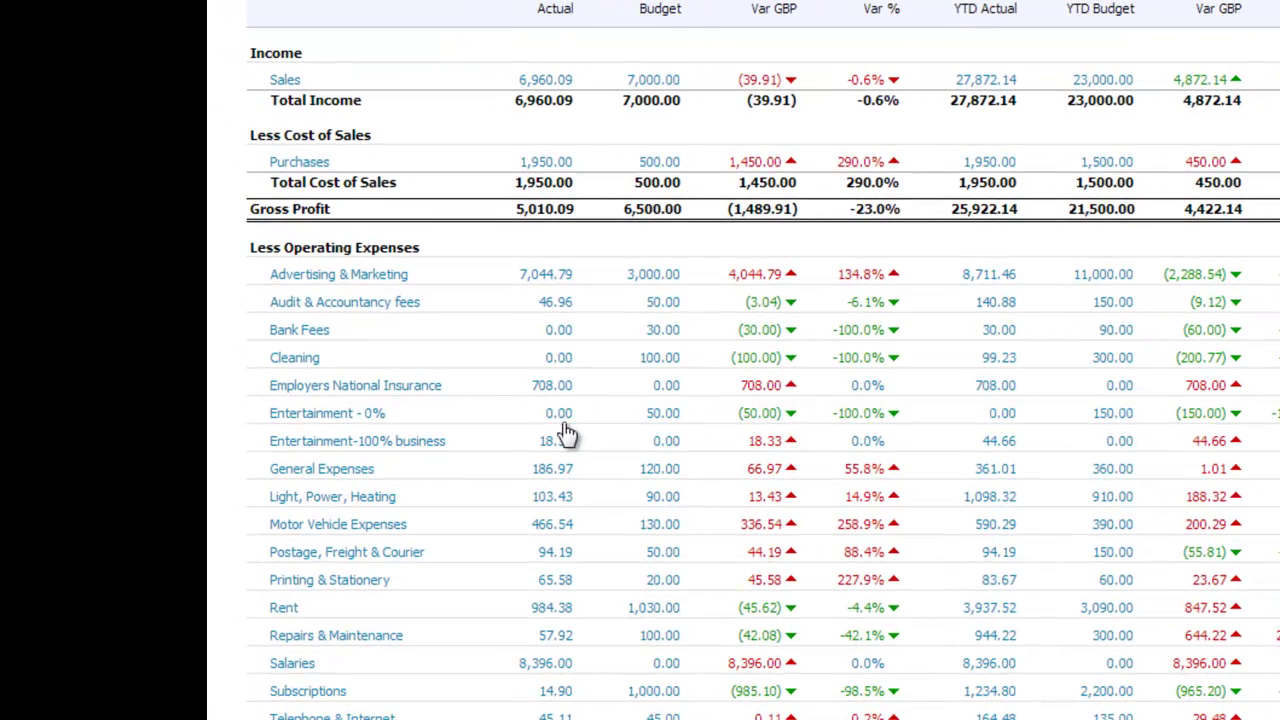
mouse_move(440, 333)
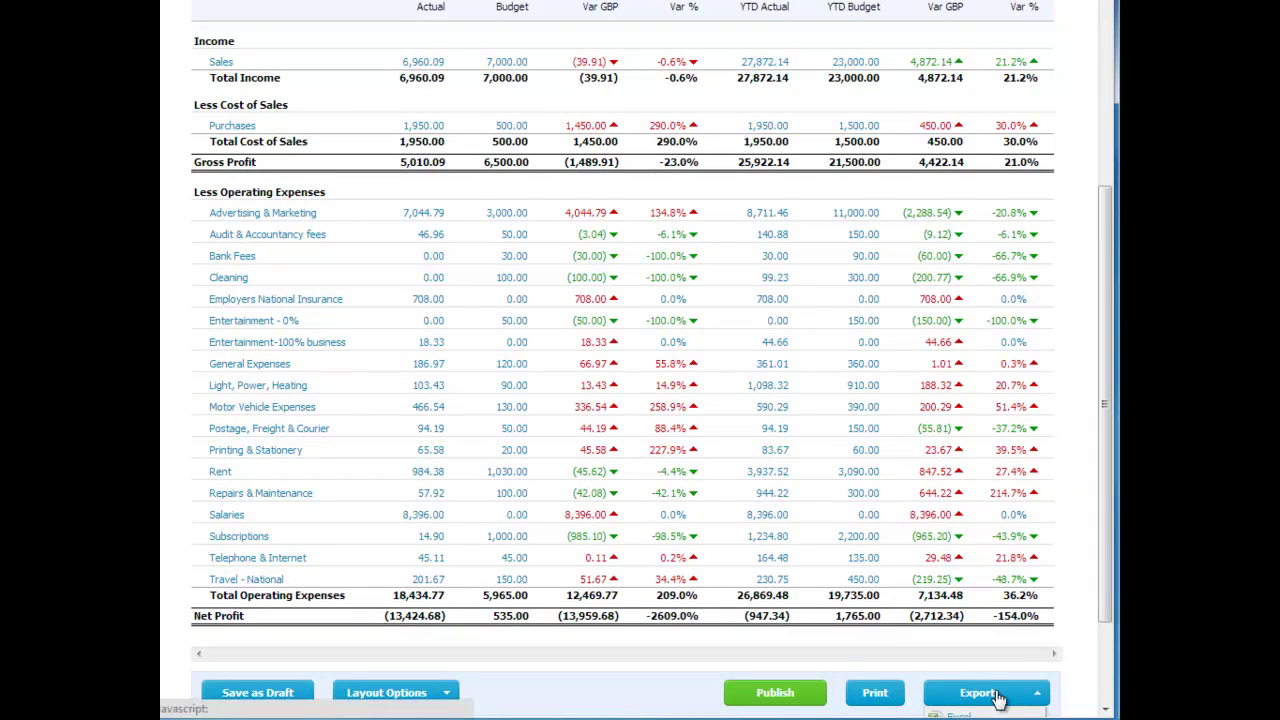
Step: Leave the draft publishing page of the Budget Variance report and reopen the report from the favourite reports
scroll(748, 590, "down", 2)
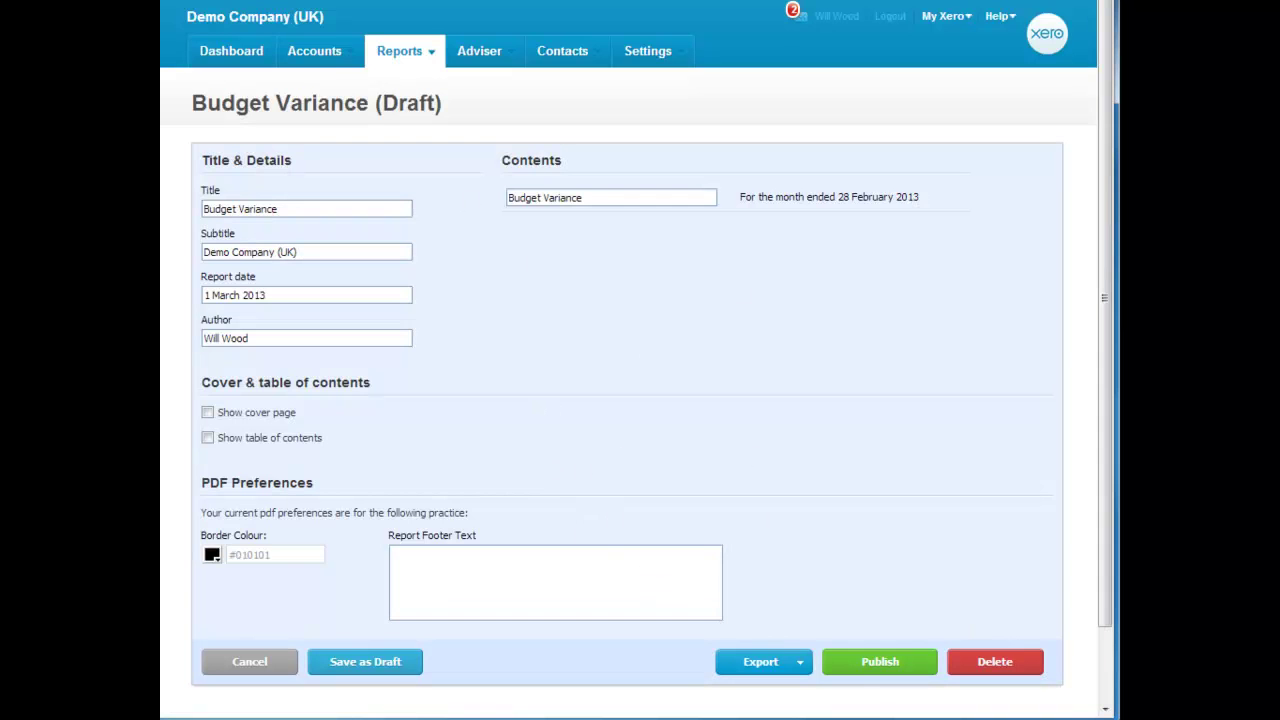
mouse_move(407, 50)
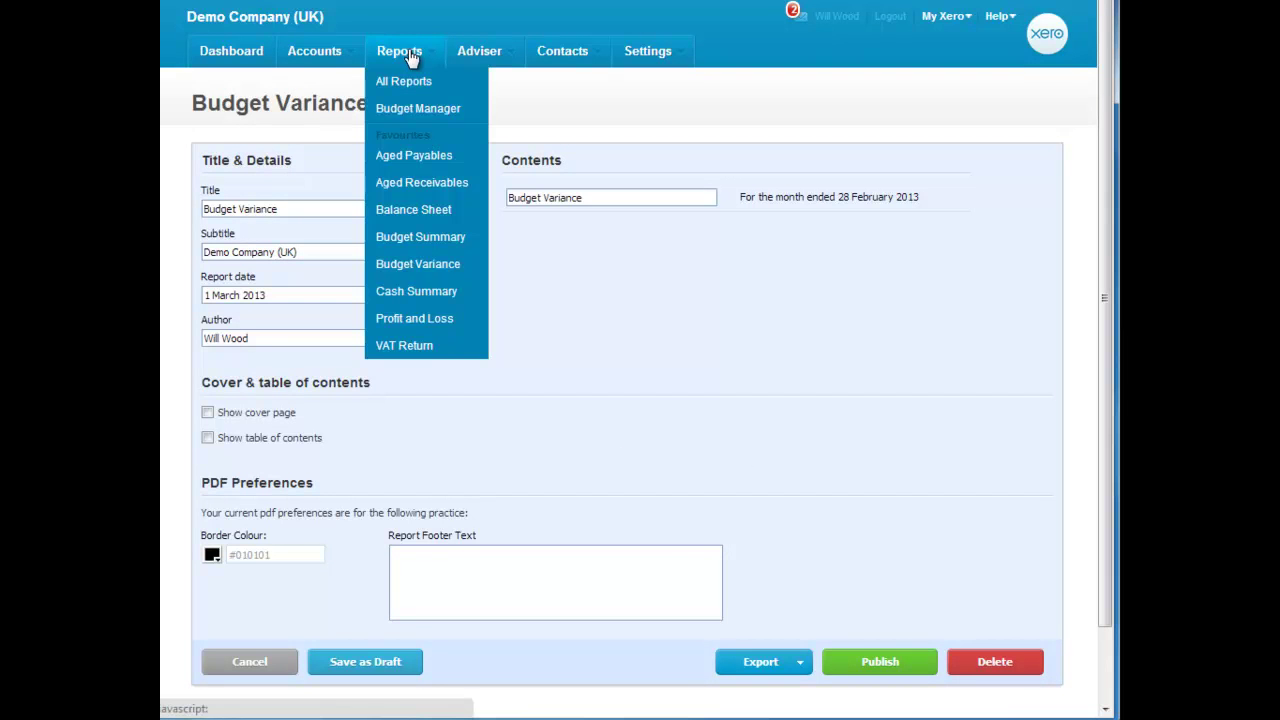
left_click(438, 261)
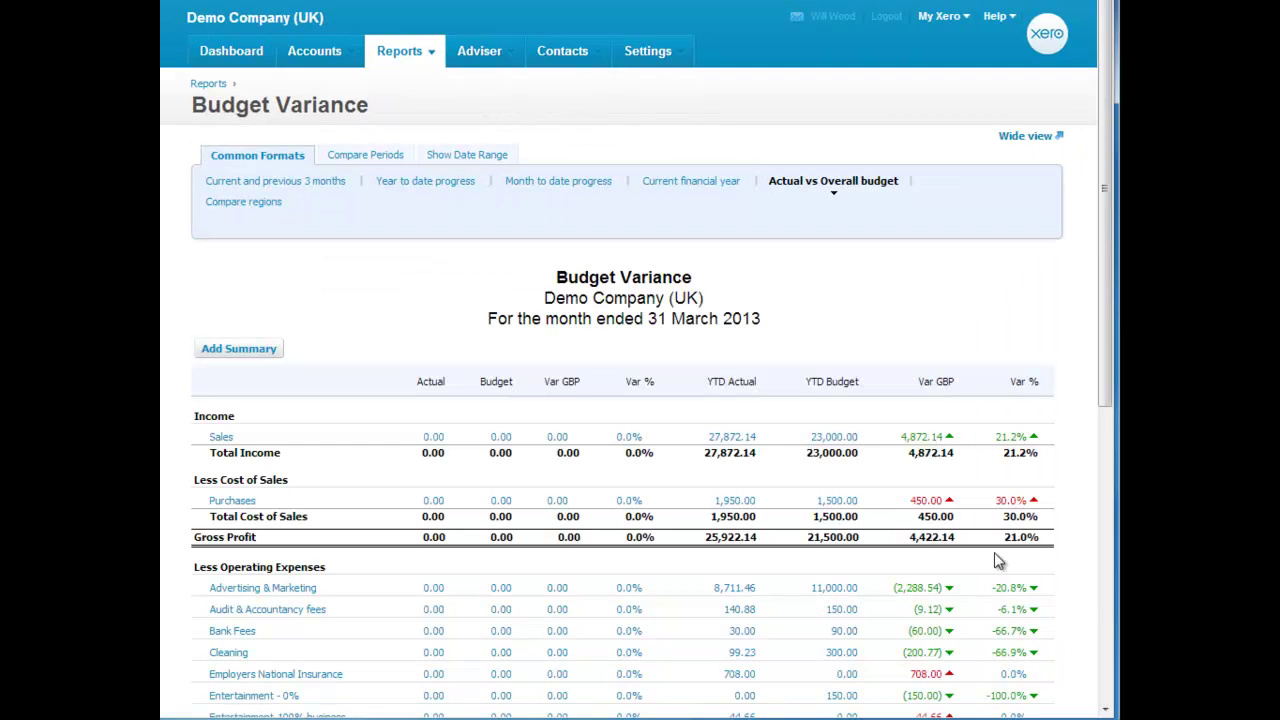
Step: Export the Budget Variance report to Excel, open the downloaded .xls file, and return to the start of the report
scroll(1000, 565, "down", 5)
left_click(1033, 563)
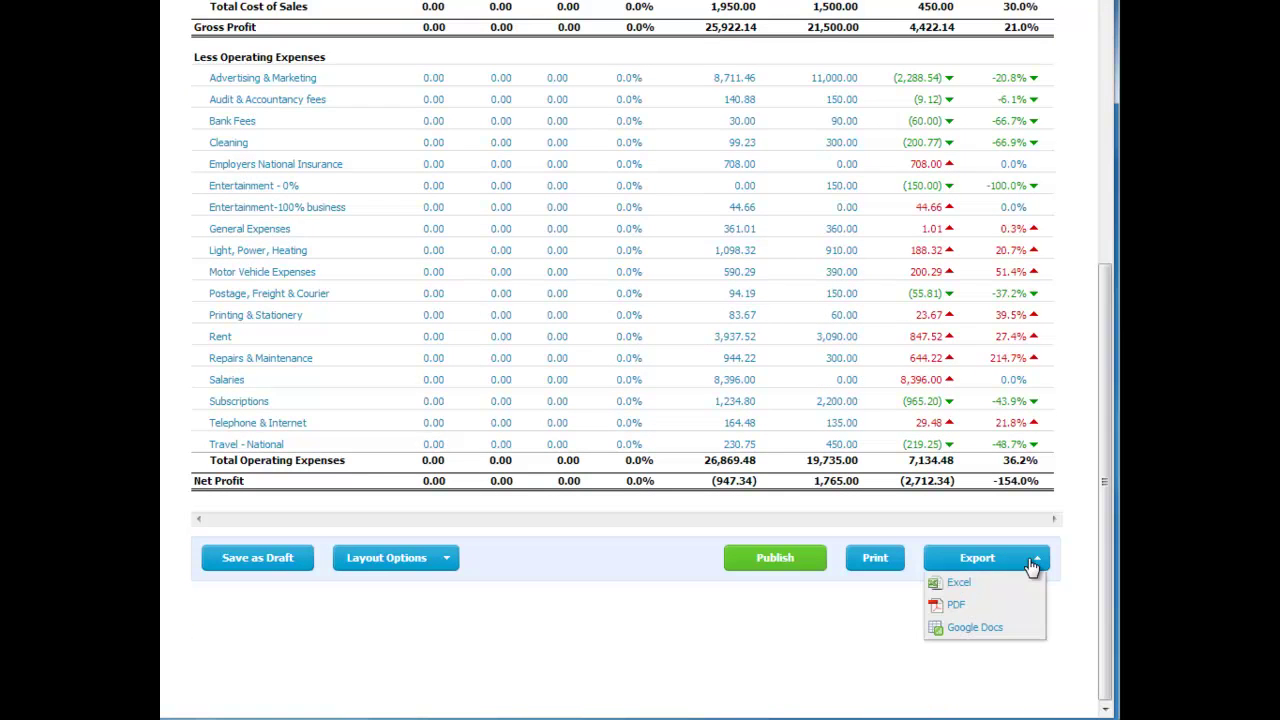
left_click(1021, 581)
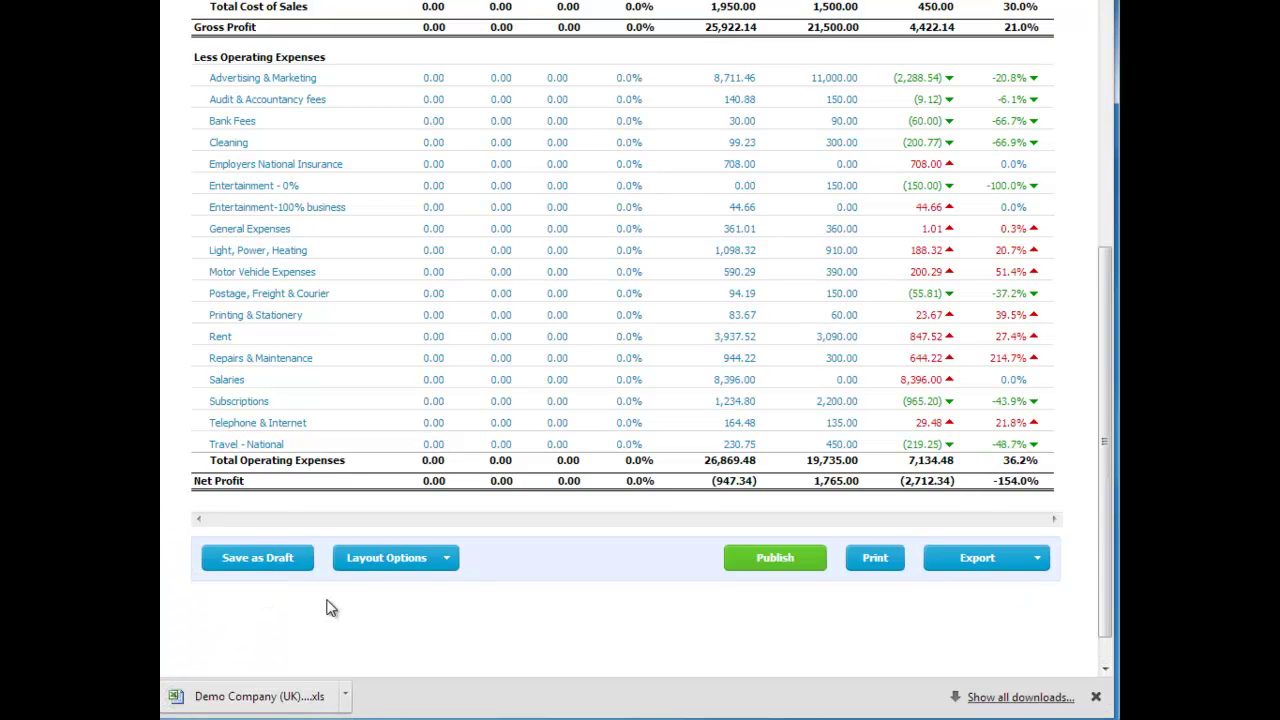
left_click(288, 696)
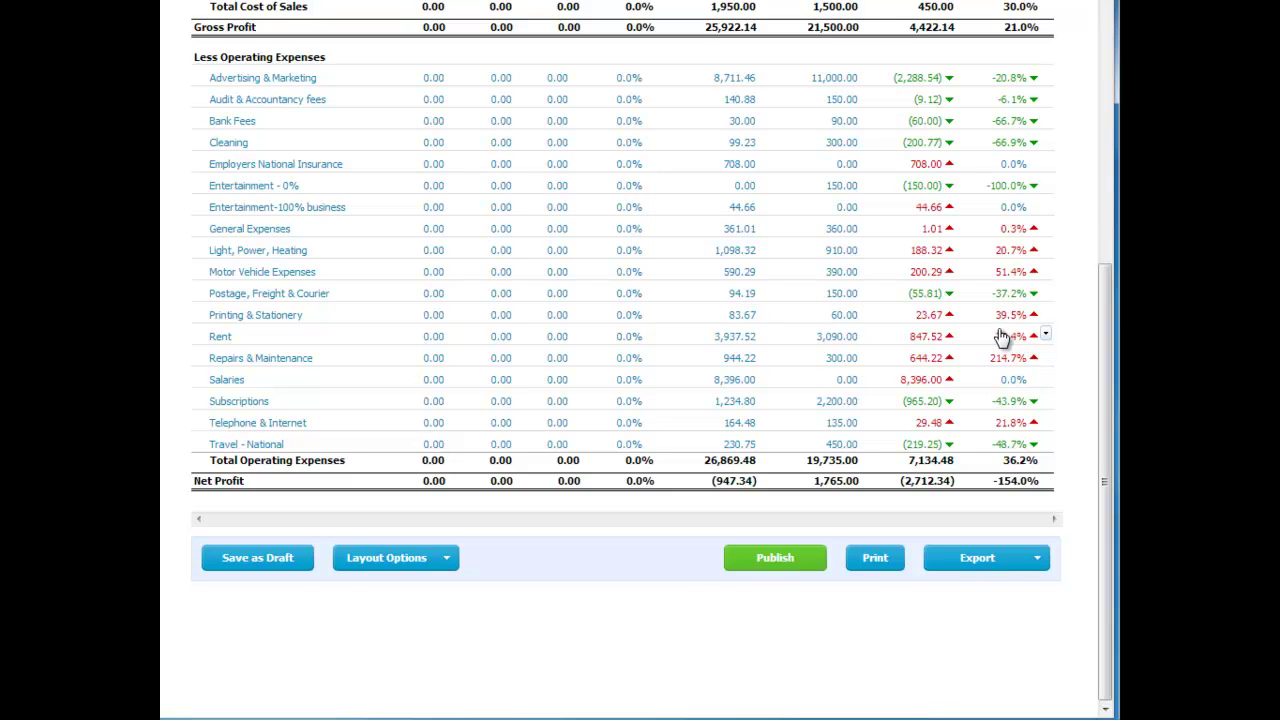
scroll(1004, 320, "up", 5)
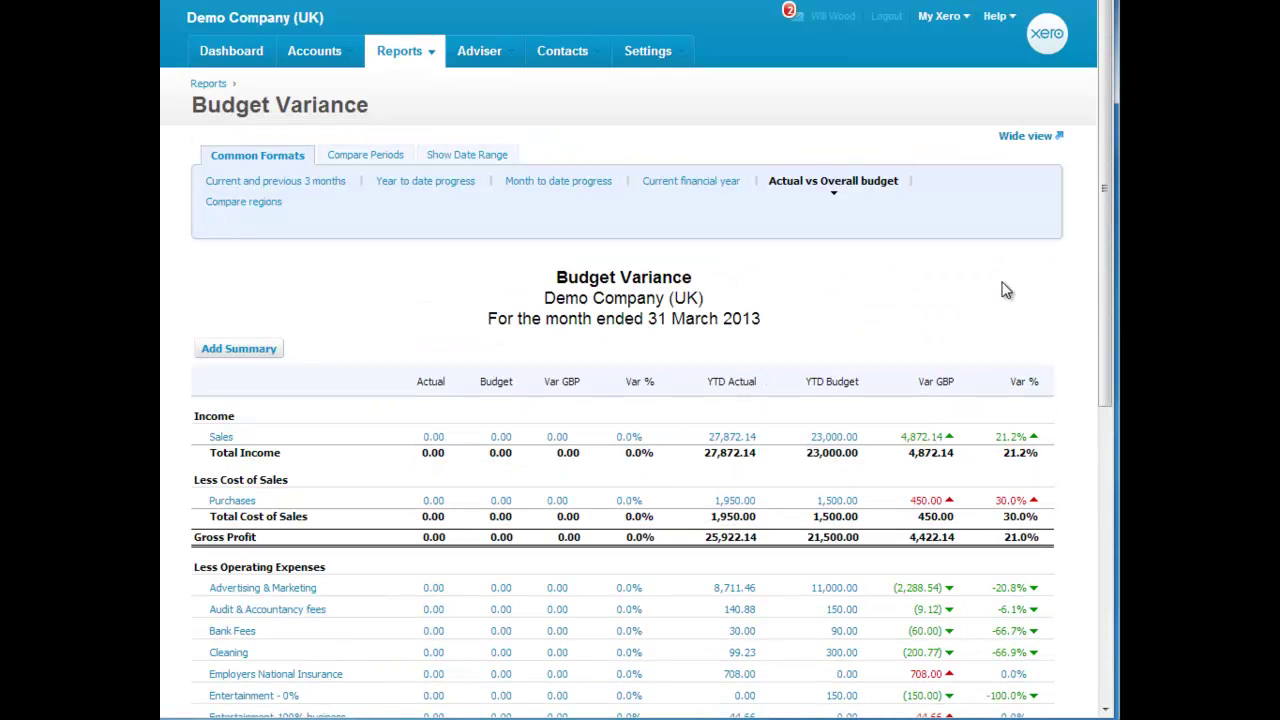